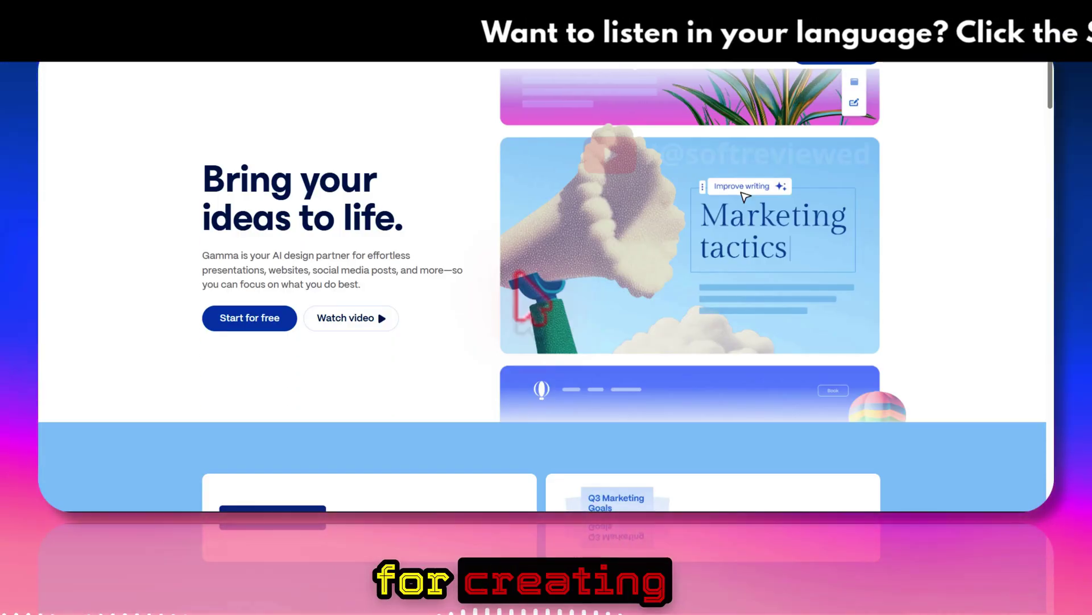
# - Scroll down the Gamma homepage through the product cards to the footer
pyautogui.scroll(-6, 529, 296)
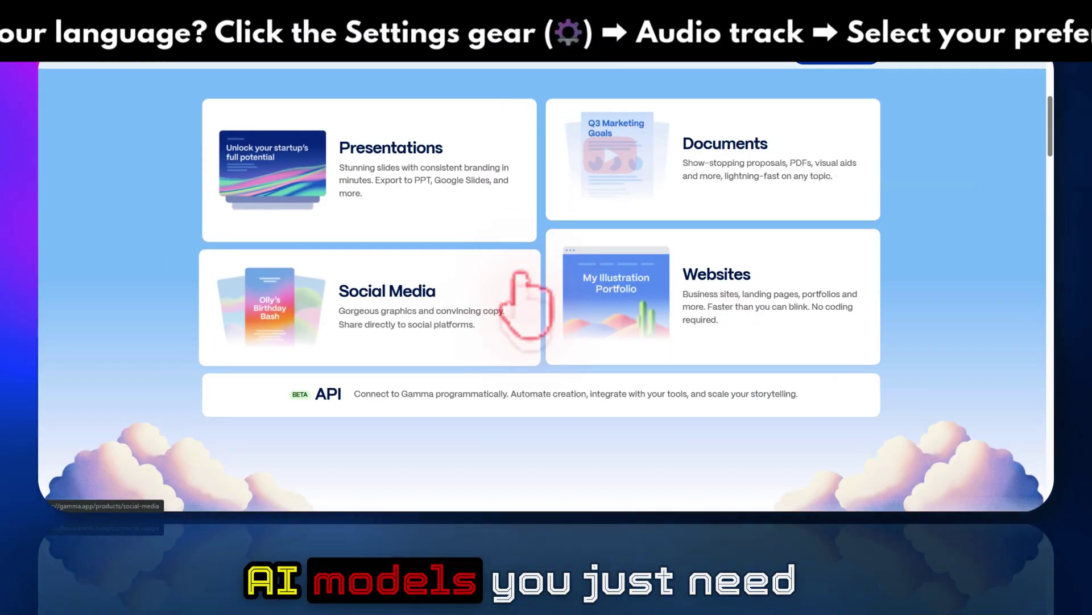
pyautogui.scroll(-10, 519, 274)
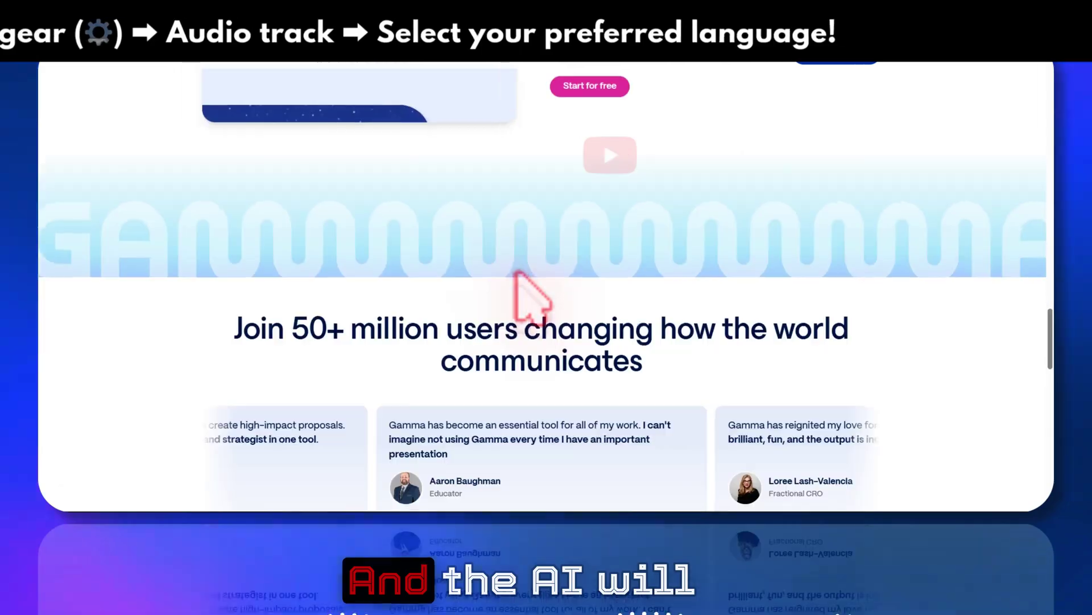
pyautogui.scroll(-10, 516, 273)
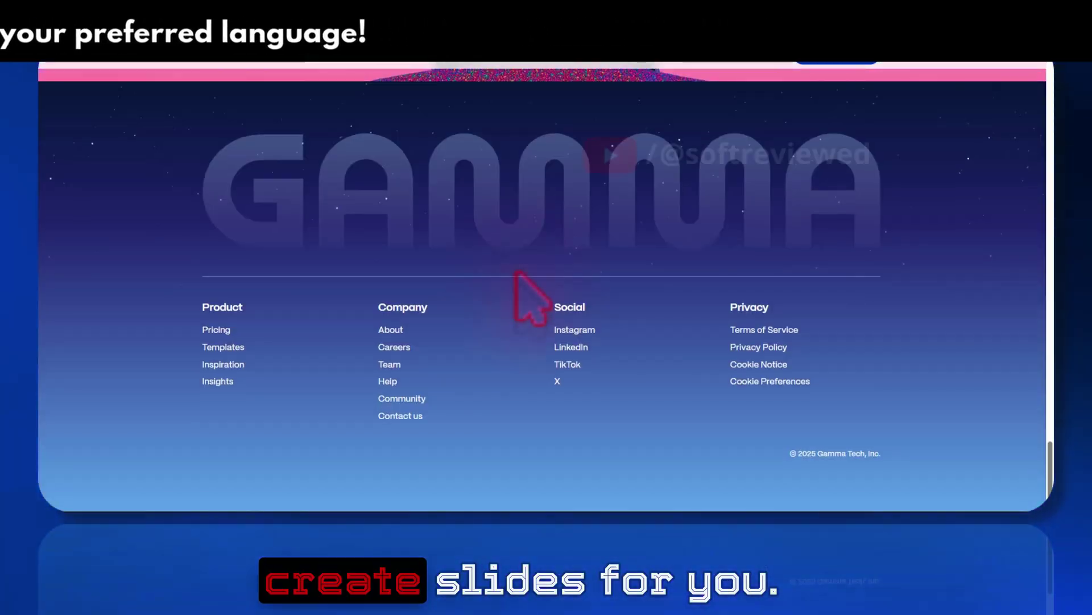
pyautogui.scroll(15, 763, 290)
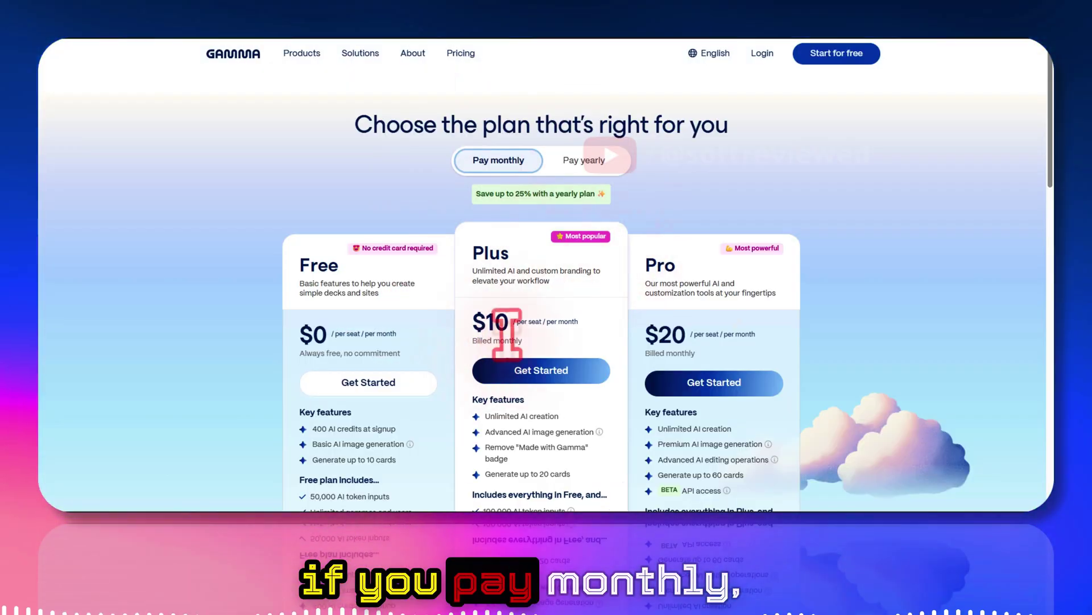
# - Switch the Gamma plan prices to yearly billing
pyautogui.scroll(-3, 512, 305)
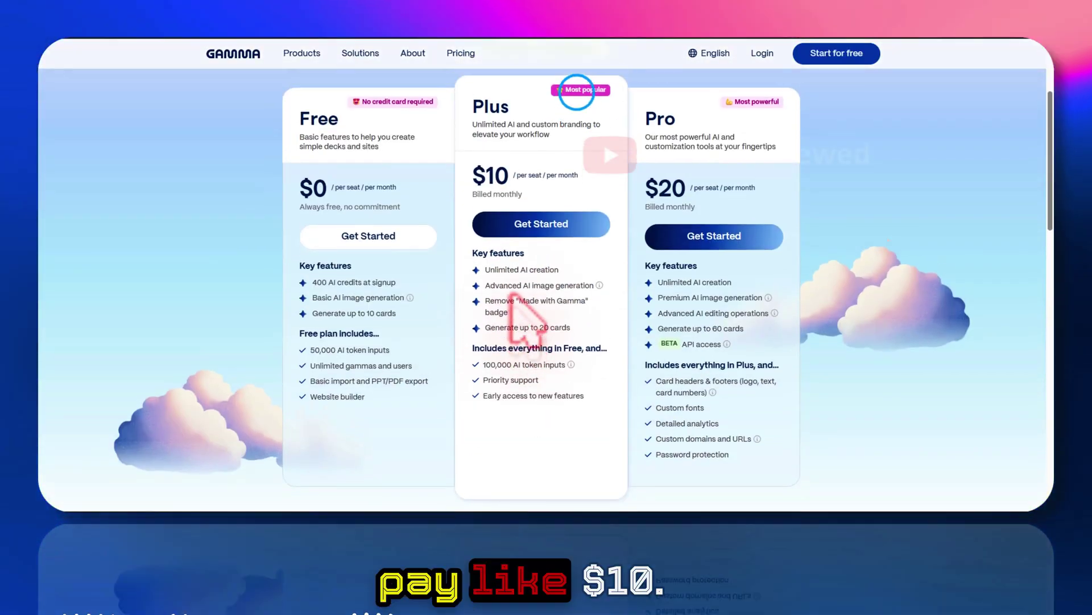
pyautogui.scroll(2, 518, 310)
pyautogui.click(584, 106)
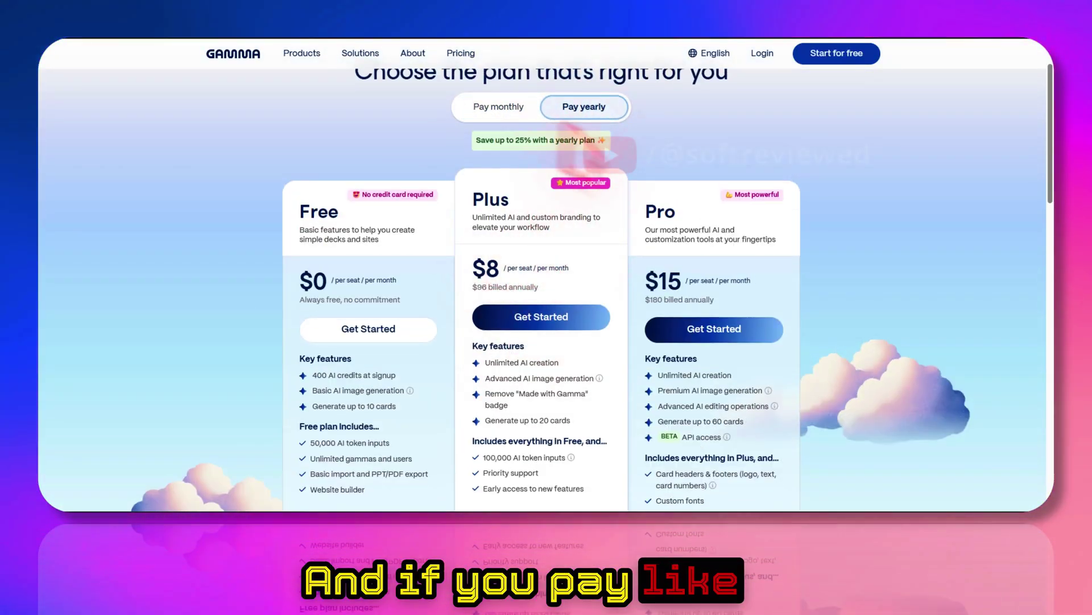
# - Expand the FAQ 'What AI models does Gamma use?' and read its answer
pyautogui.scroll(-8, 515, 239)
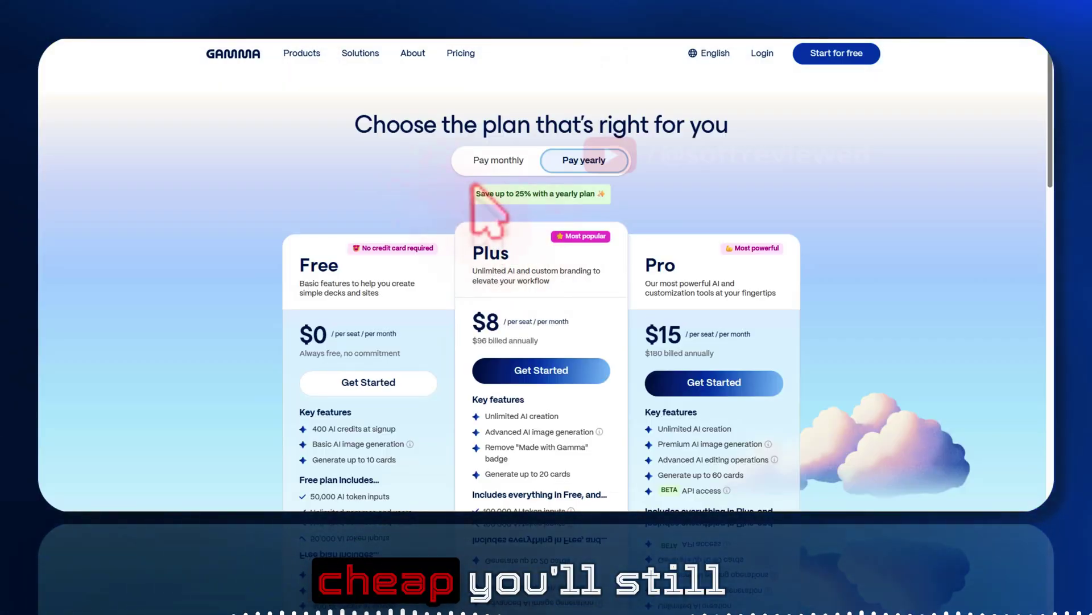
pyautogui.scroll(-10, 524, 251)
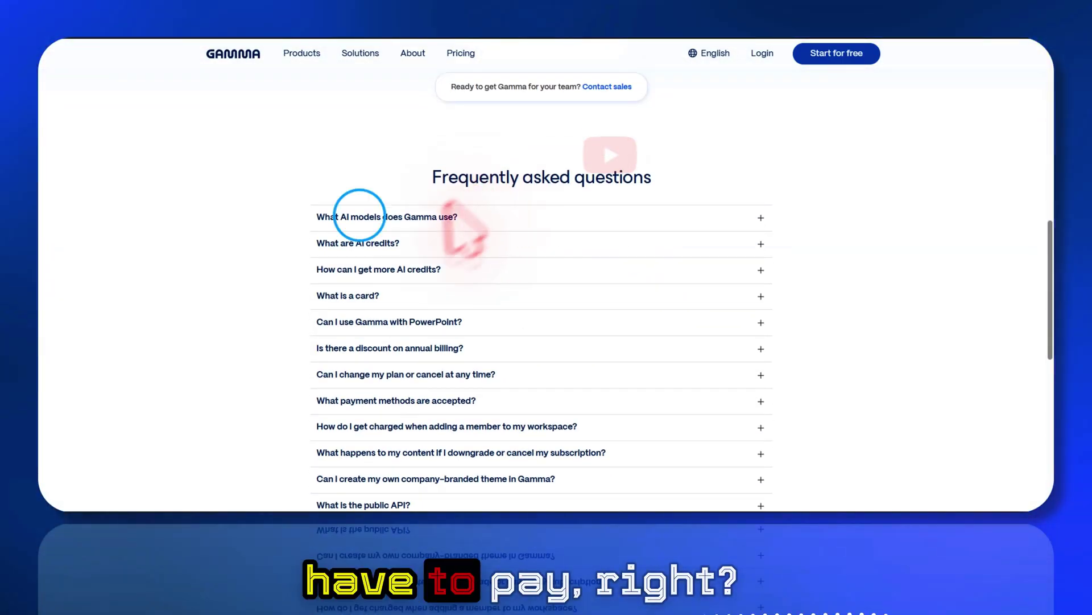
pyautogui.click(360, 216)
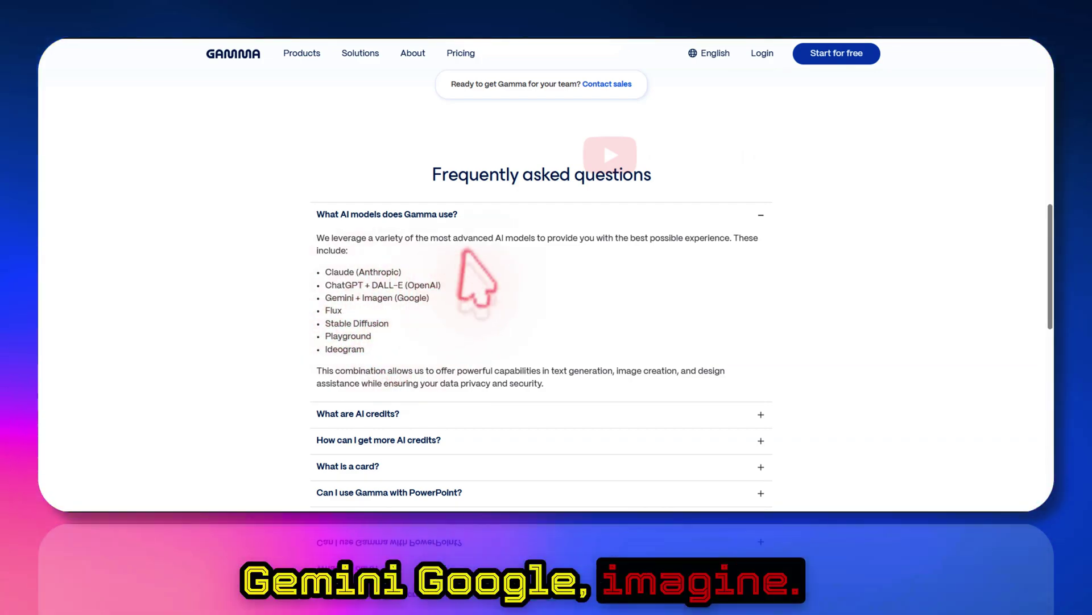
pyautogui.scroll(-6, 483, 263)
pyautogui.scroll(15, 780, 268)
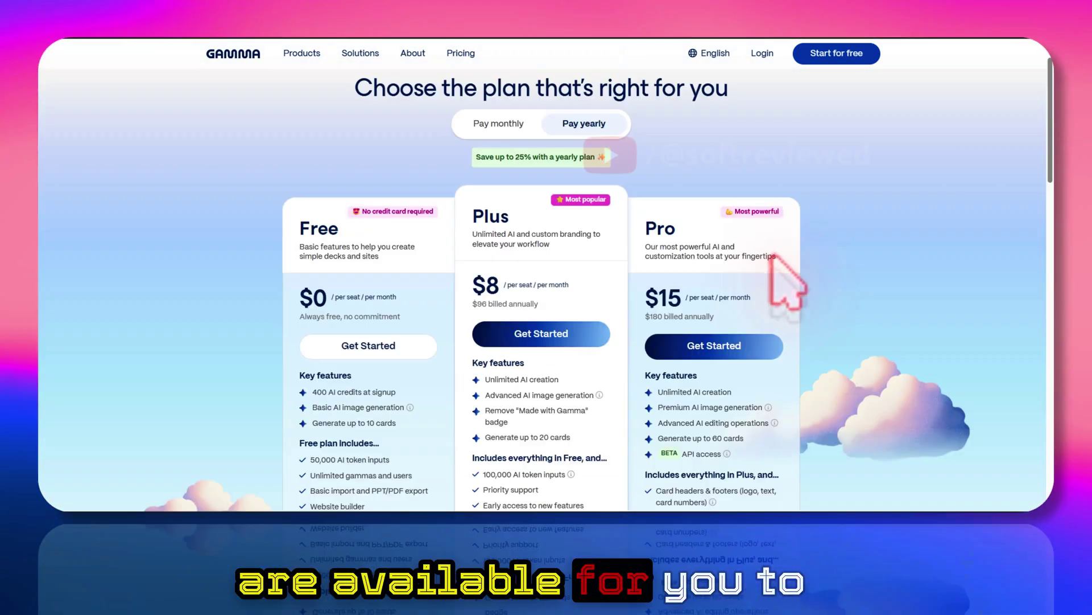
pyautogui.scroll(1, 774, 257)
pyautogui.scroll(-5, 774, 257)
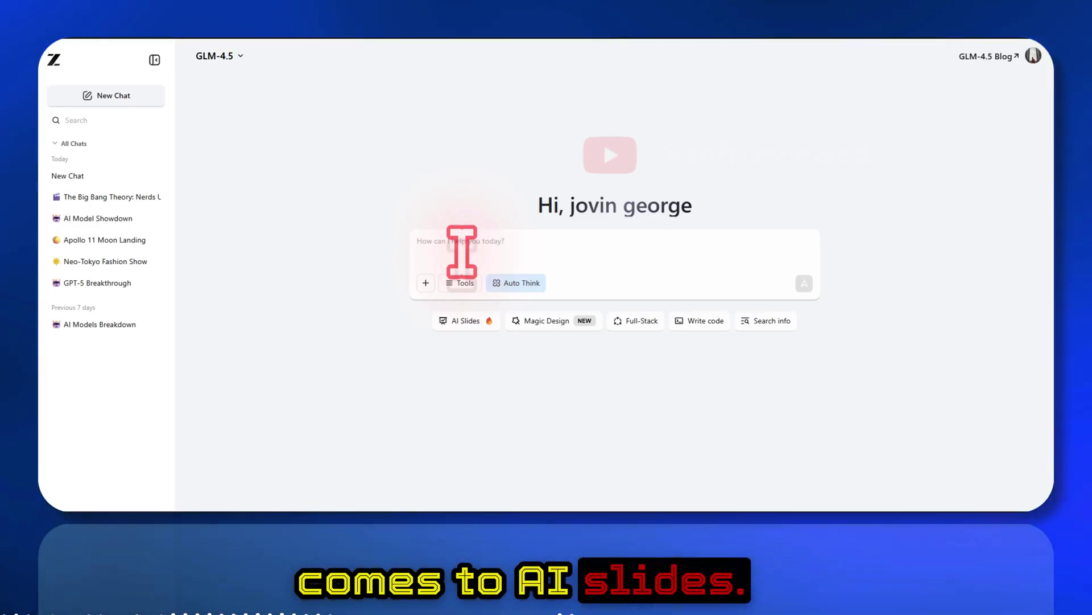
# - Turn on AI Slides mode and confirm its three tools, including Image Search, are enabled
pyautogui.click(459, 321)
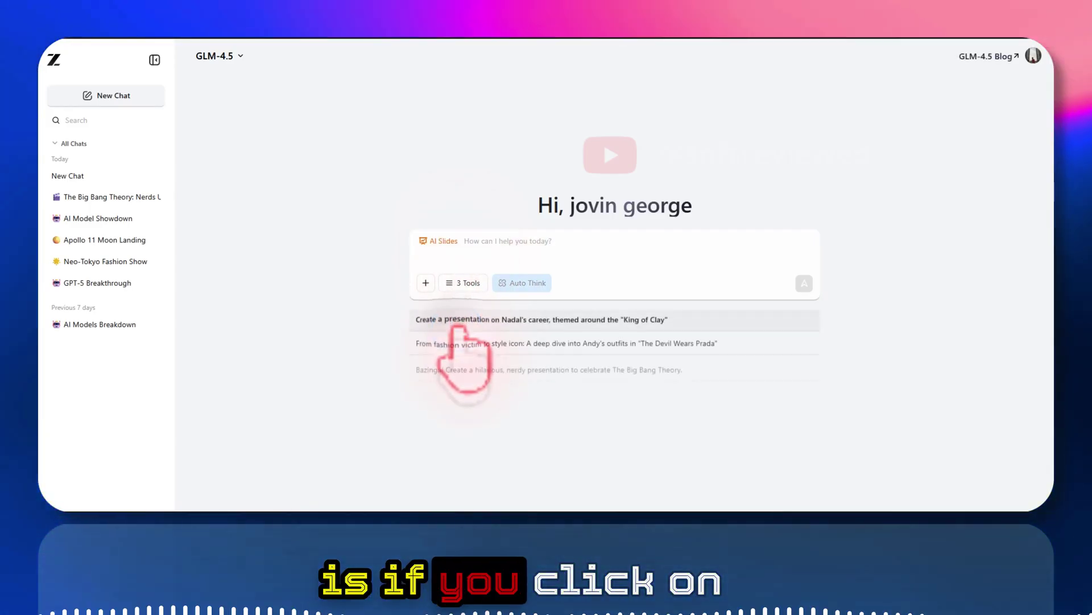
pyautogui.click(463, 282)
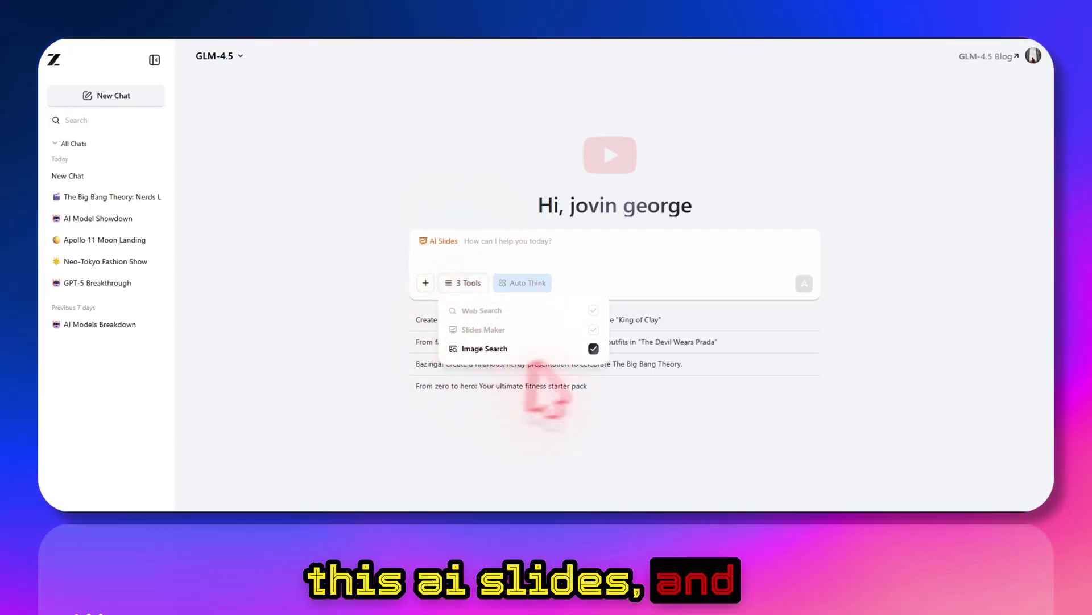
pyautogui.click(383, 341)
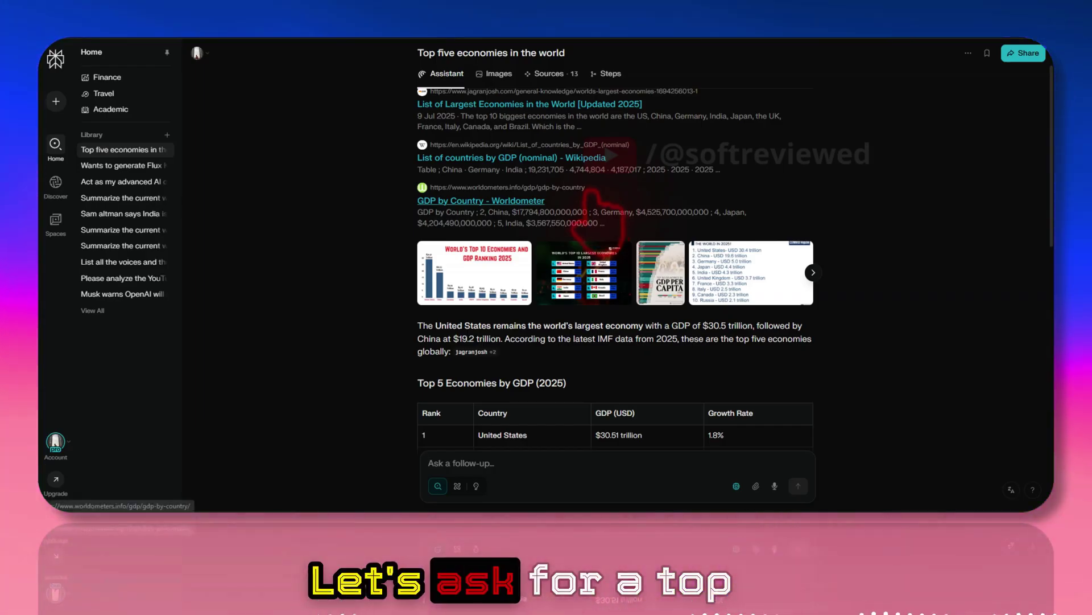
# - Review Perplexity's top-five 2025 GDP table and copy the thread's question wording
pyautogui.scroll(-4, 592, 191)
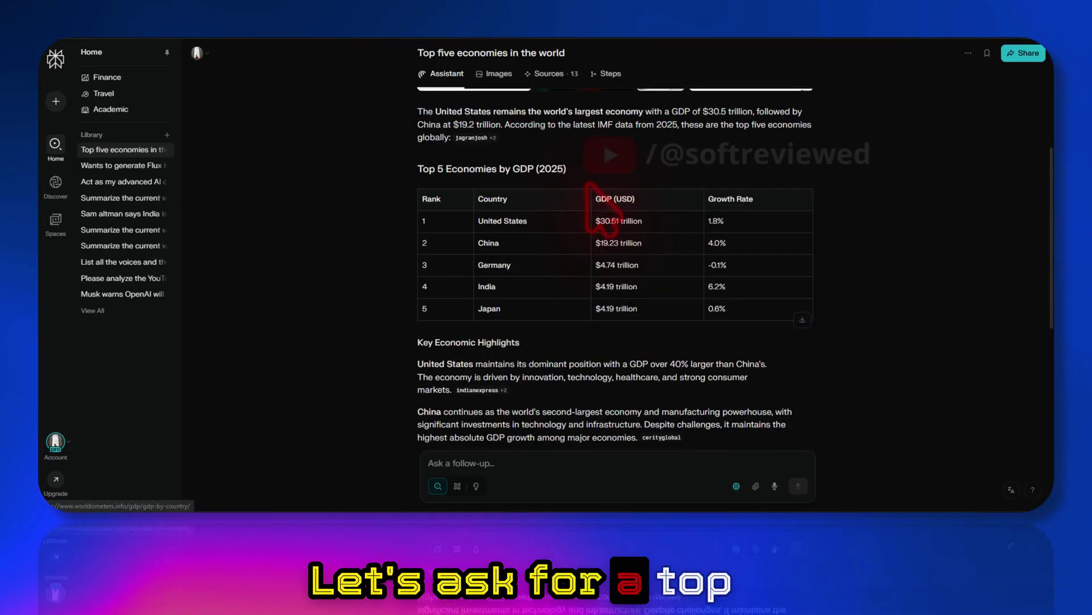
pyautogui.click(578, 51)
pyautogui.click(487, 72)
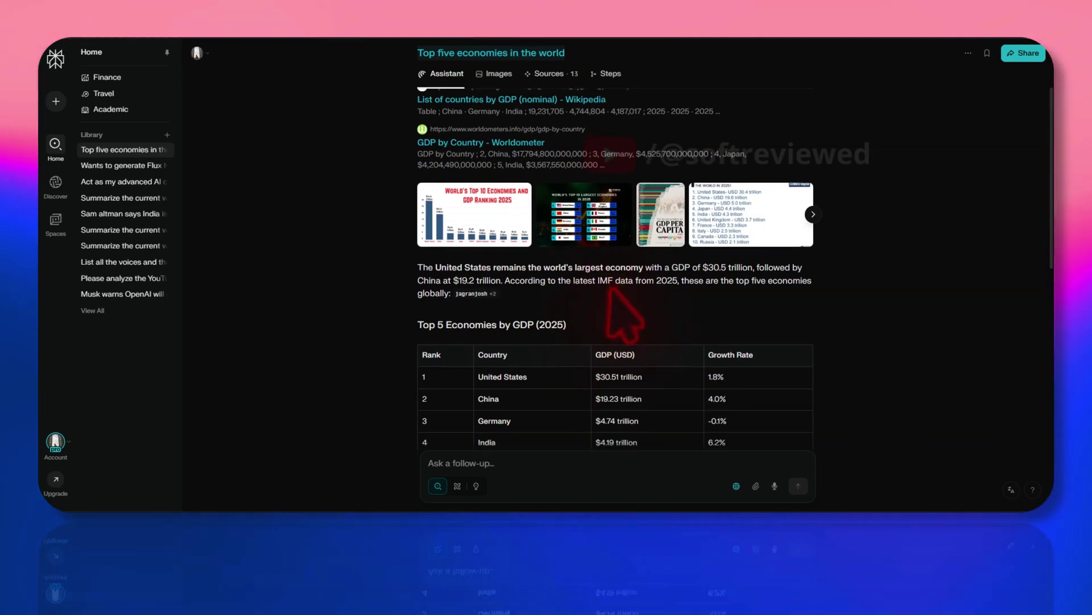
pyautogui.scroll(-2, 569, 352)
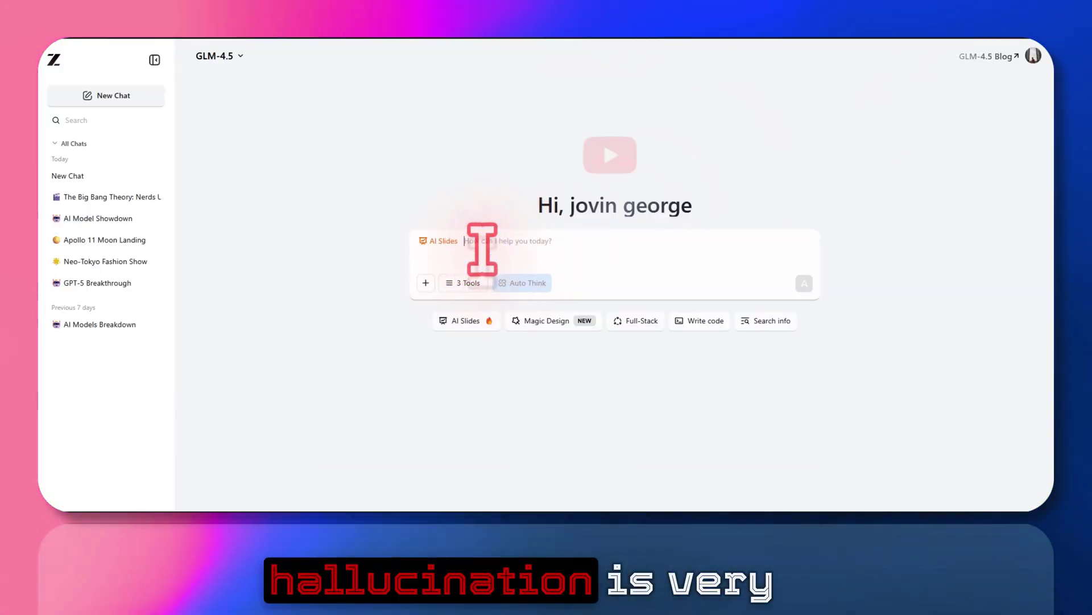
# - Paste 'Top five economies in the world' into the prompt and send it to GLM-4.5
pyautogui.rightClick(481, 239)
pyautogui.click(508, 358)
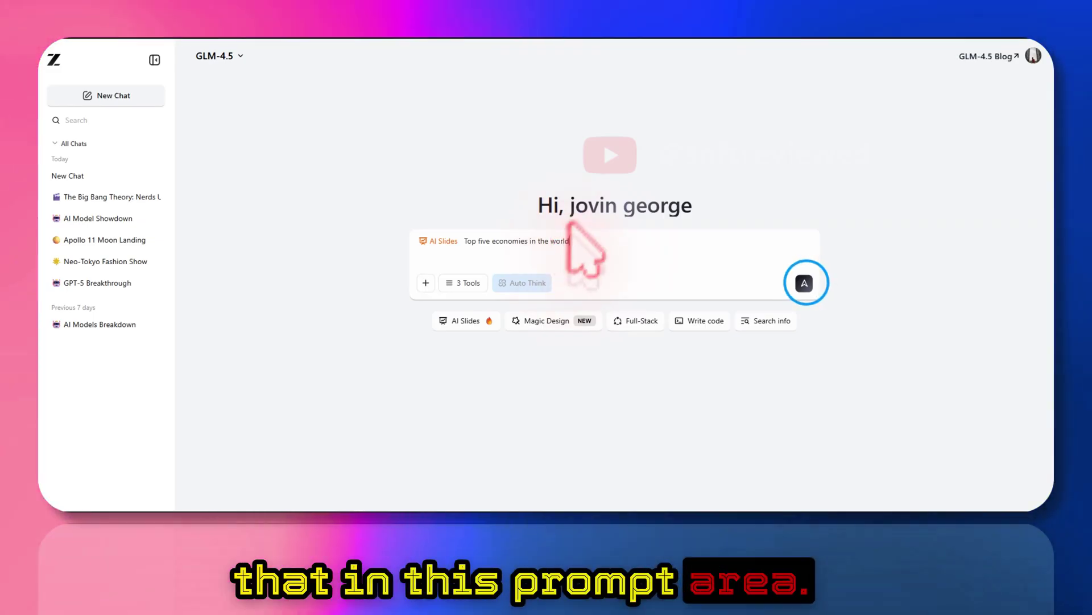
pyautogui.click(804, 283)
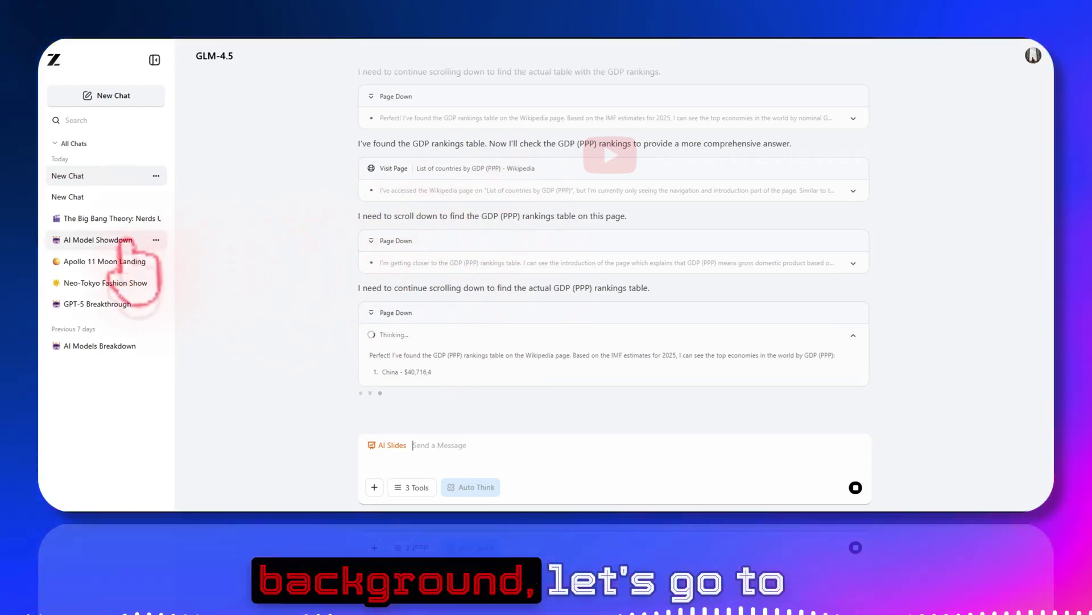
# - Open the AI Model Showdown chat and expand its AI Models Comparison deck to full view
pyautogui.click(125, 241)
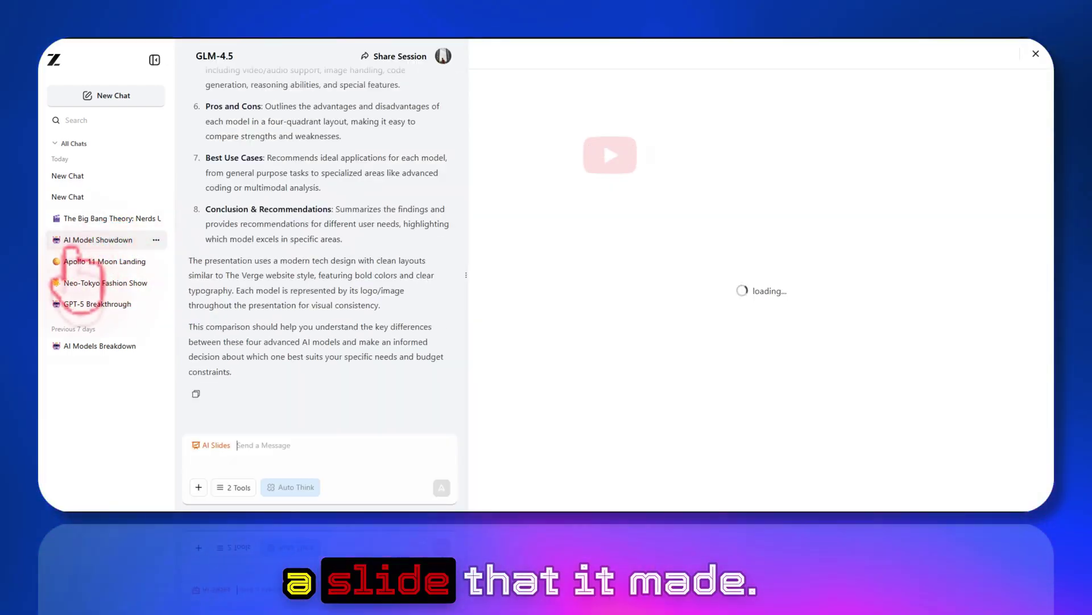
pyautogui.scroll(10, 300, 166)
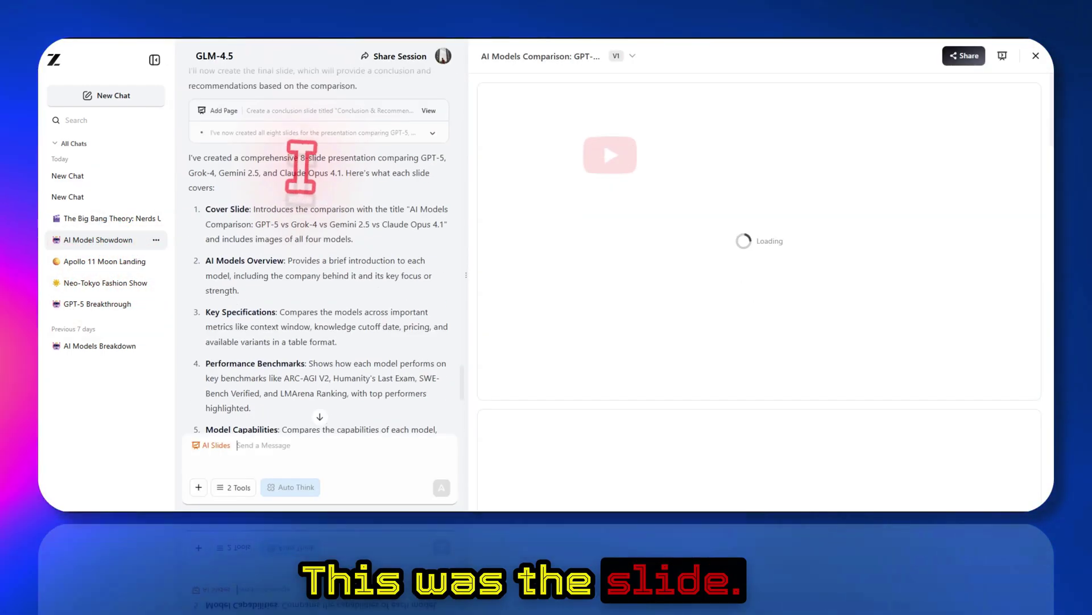
pyautogui.moveTo(463, 273); pyautogui.dragTo(484, 80)
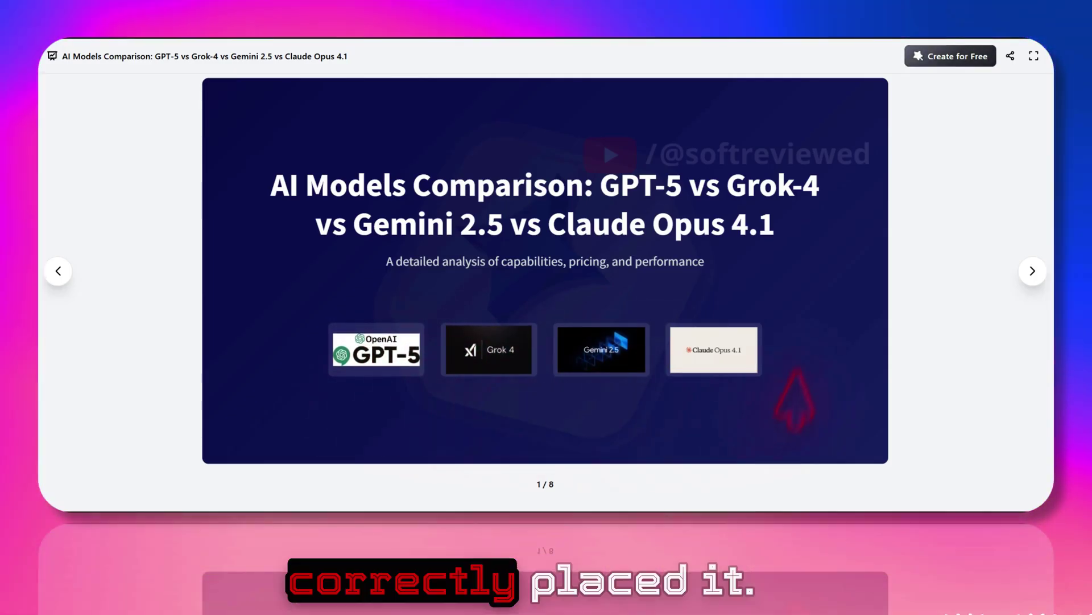
# - Advance to slide 3/8 'Key Specifications' and highlight Grok-4's Unknown knowledge cutoff
pyautogui.click(1032, 271)
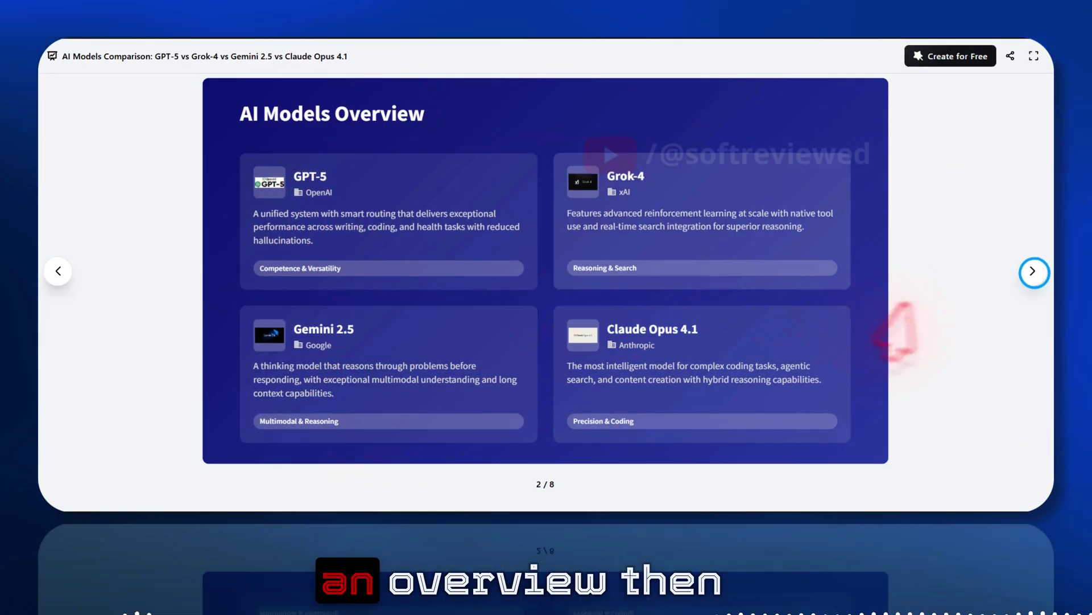
pyautogui.click(1033, 271)
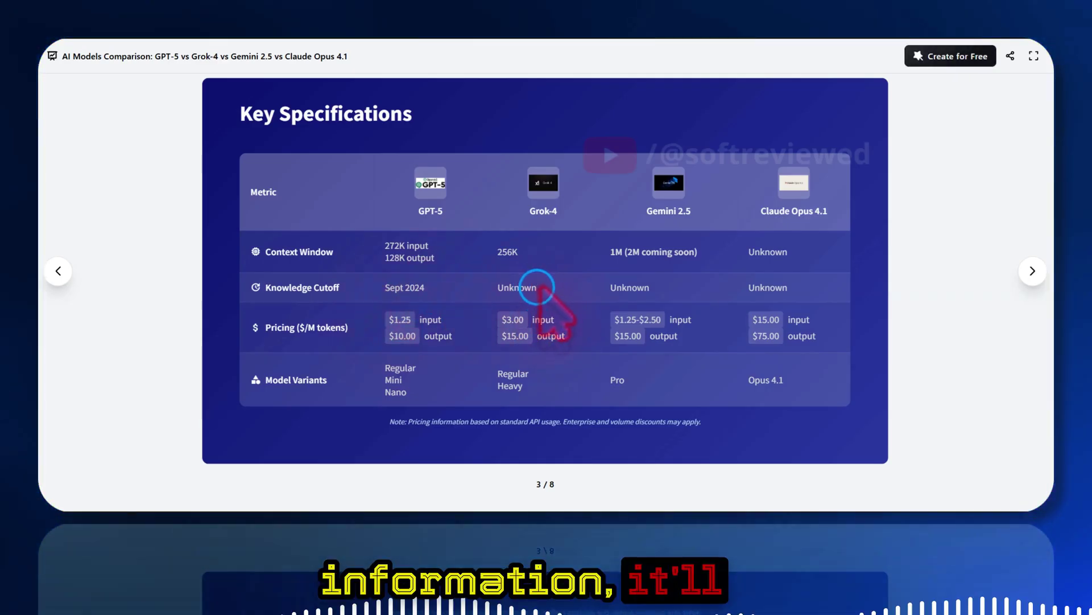
pyautogui.doubleClick(524, 287)
pyautogui.click(526, 290)
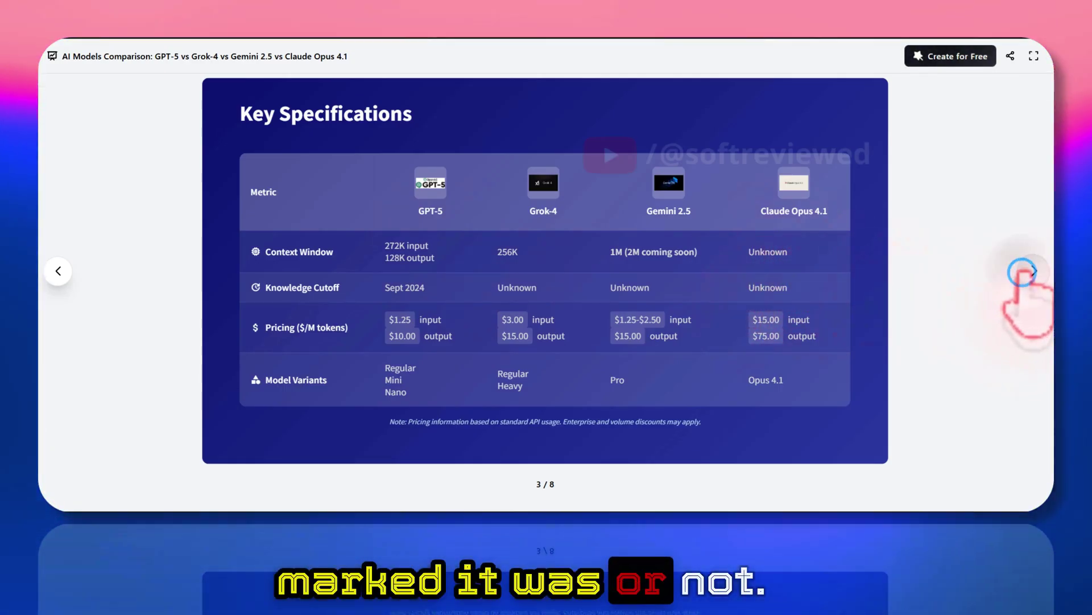
# - Step through Performance Benchmarks, Model Capabilities, Pros and Cons, Best Use Cases to Conclusion & Recommendations
pyautogui.click(1031, 272)
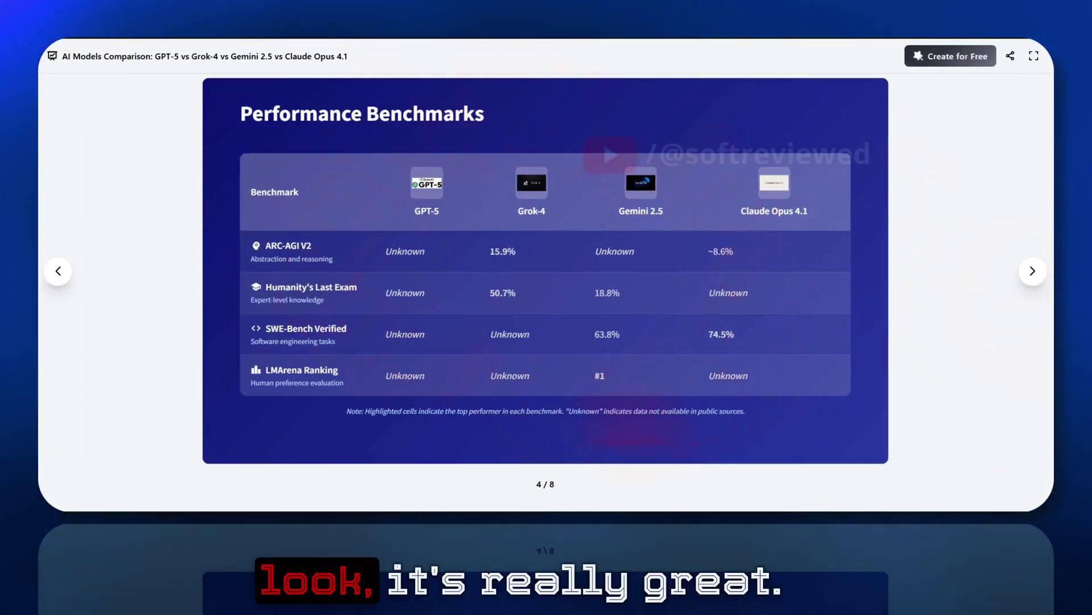
pyautogui.click(1032, 271)
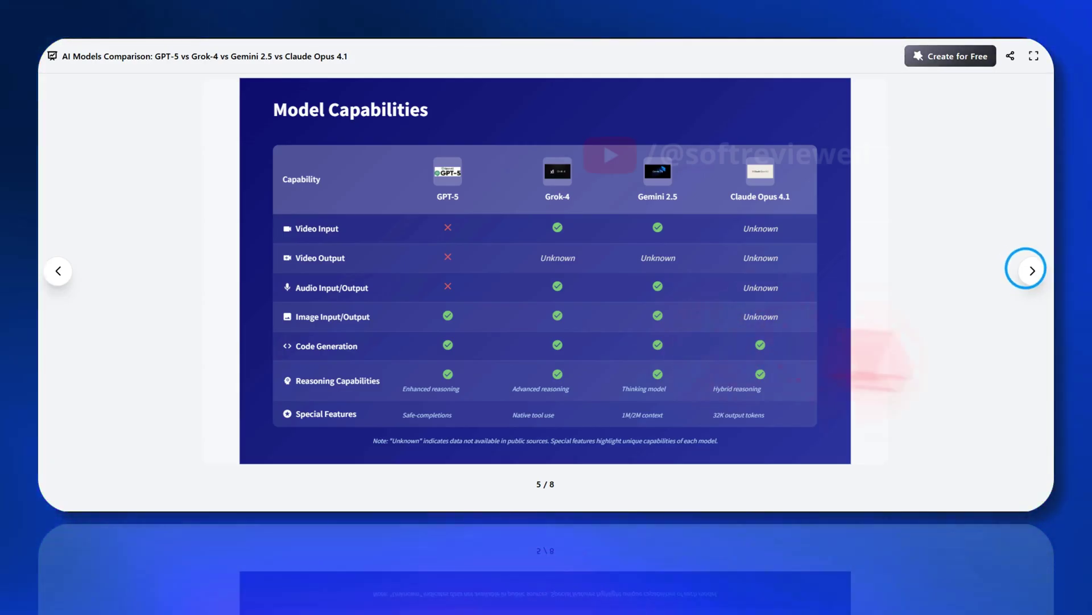
pyautogui.click(1033, 271)
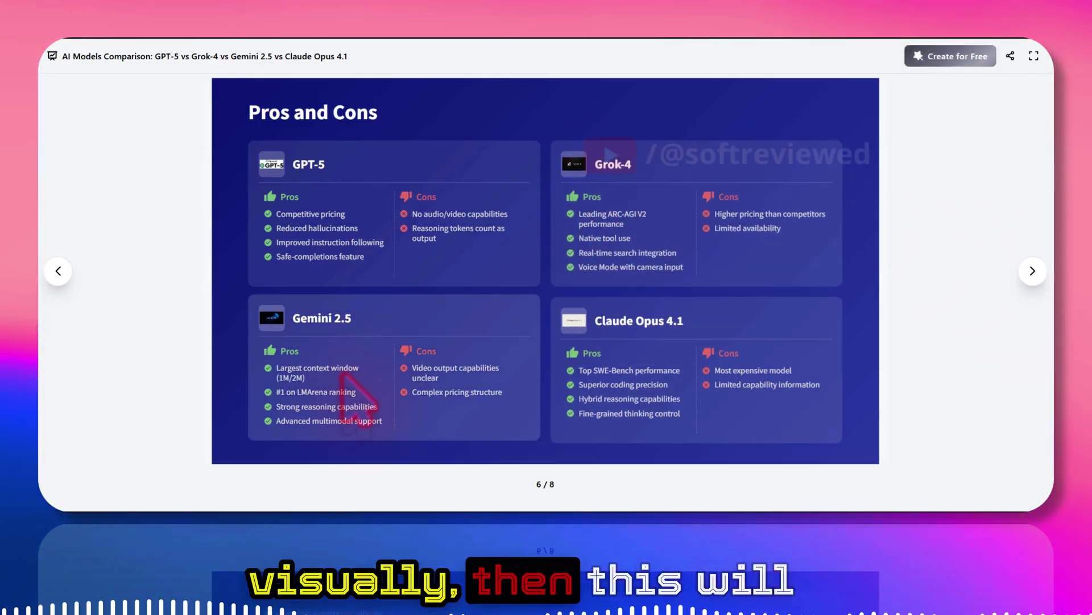
pyautogui.click(1033, 271)
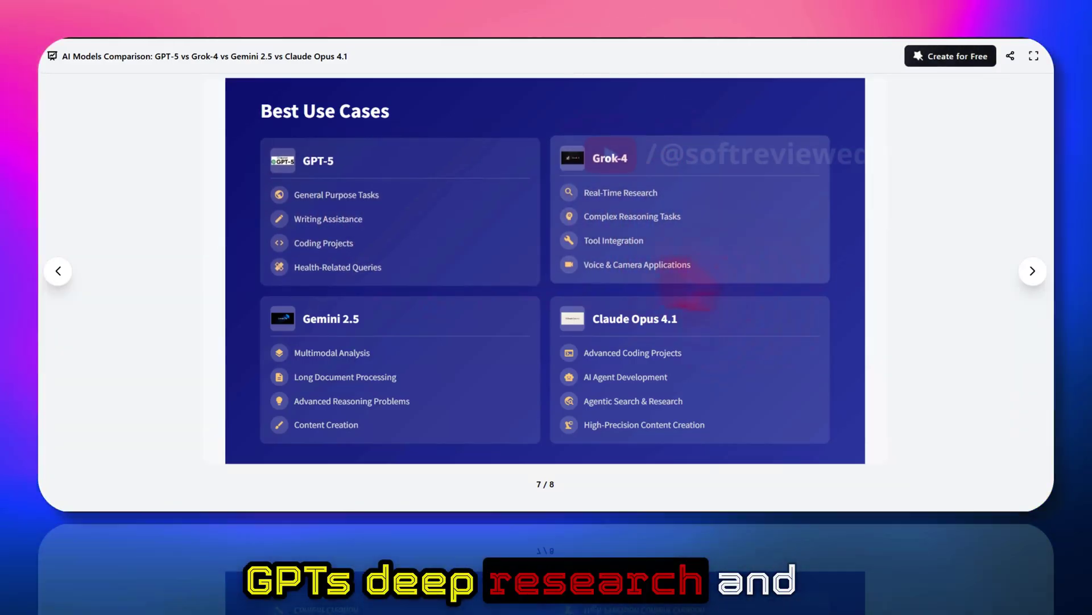
pyautogui.click(1033, 271)
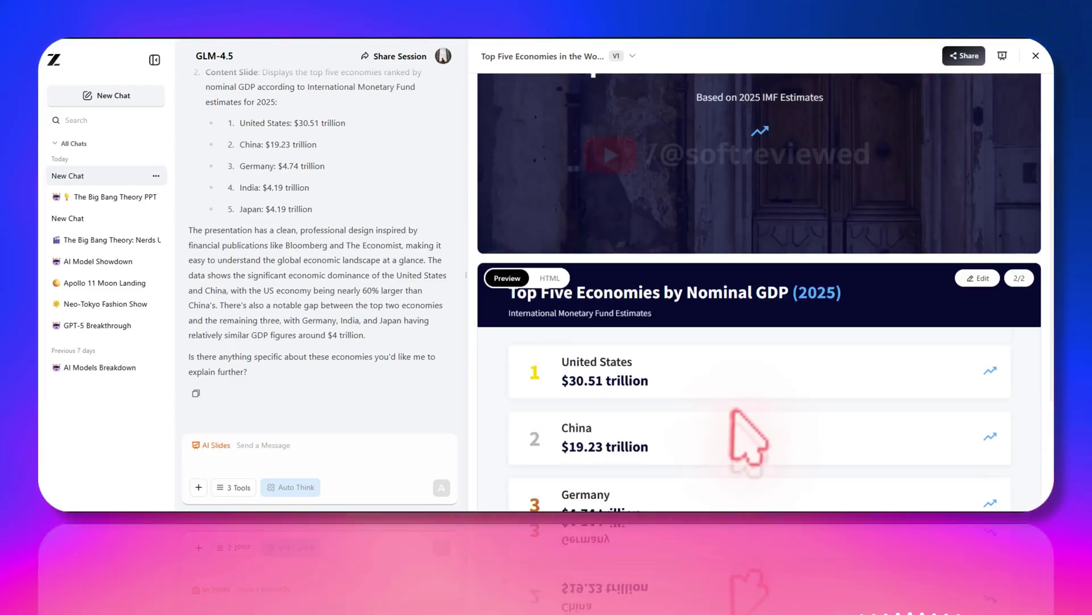
# - Scroll the Top Five Economies slide preview between the title and GDP ranking slides
pyautogui.scroll(-3, 626, 398)
pyautogui.scroll(5, 643, 370)
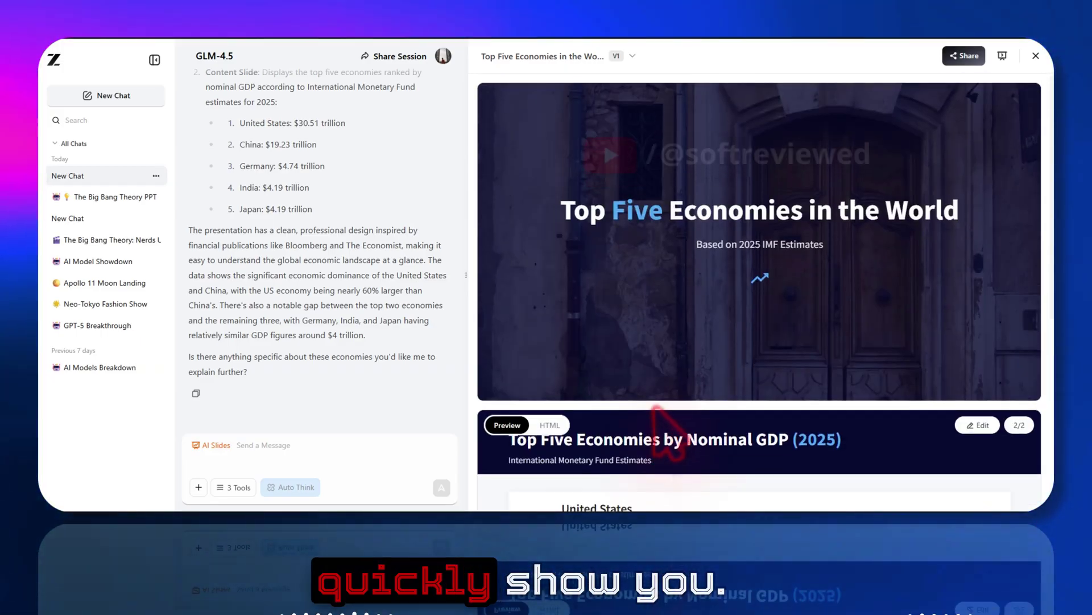
pyautogui.scroll(-5, 779, 244)
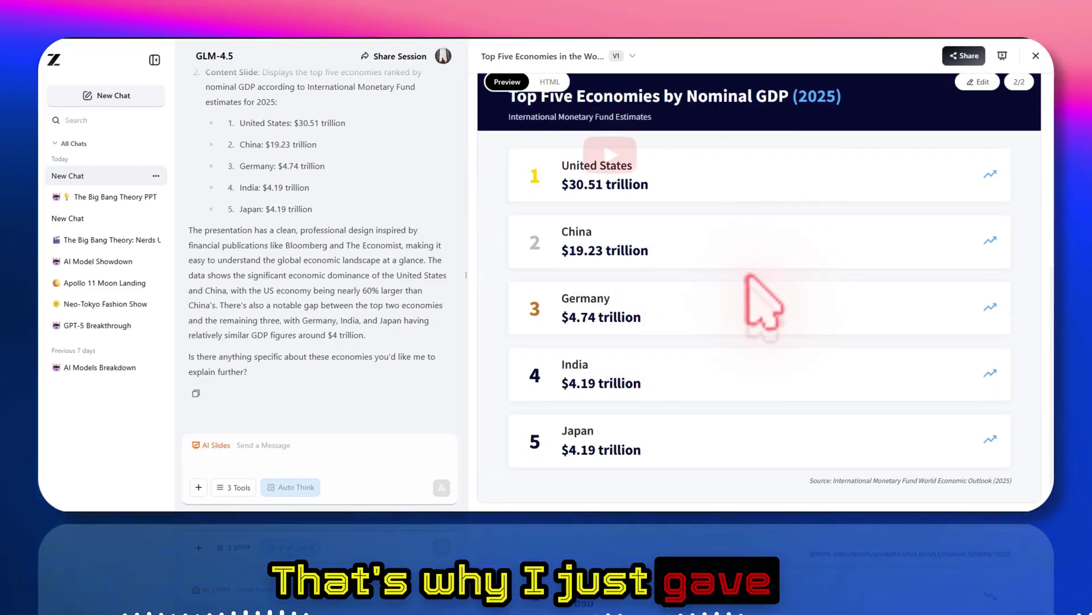
pyautogui.scroll(3, 780, 256)
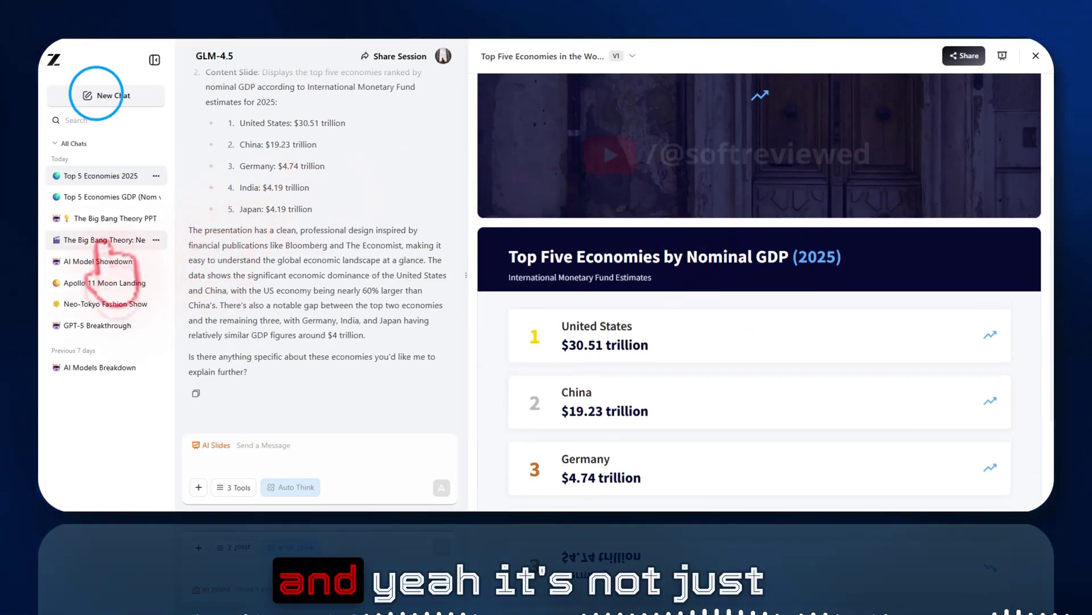
# - Start a new chat and choose Magic Design to list example presentation prompts
pyautogui.click(108, 95)
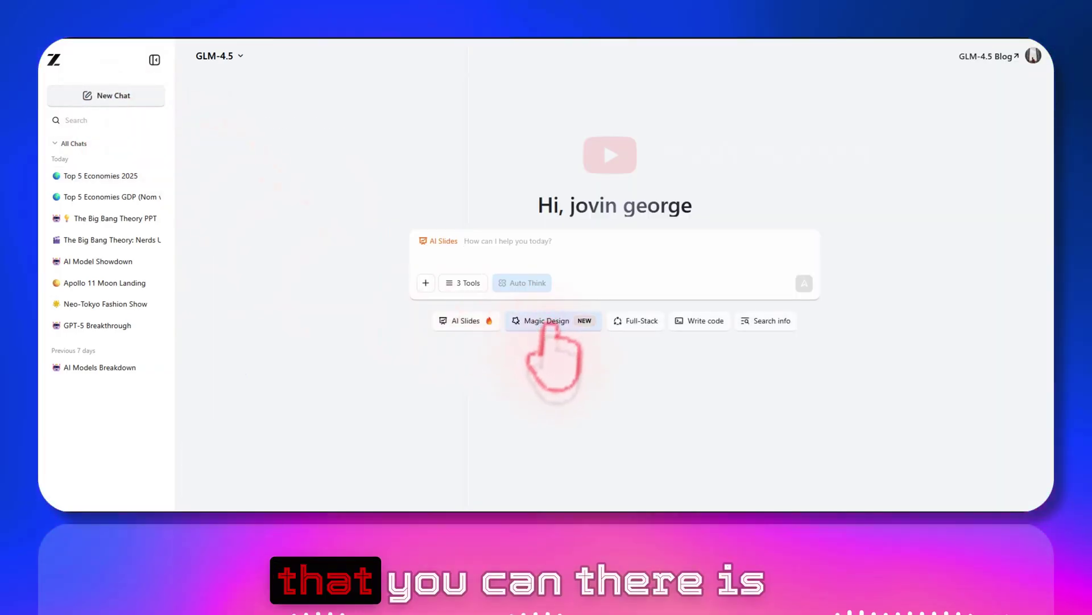
pyautogui.click(547, 321)
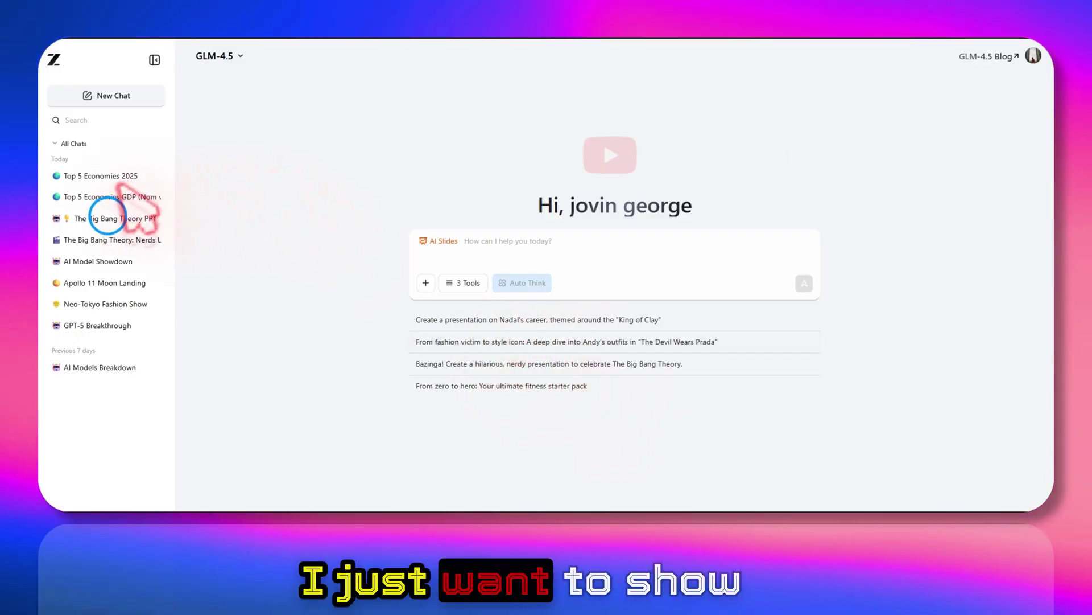
# - Open the Big Bang Theory PPT chat and review its seven slides, including Character Highlights and Memes & GIFs
pyautogui.click(110, 217)
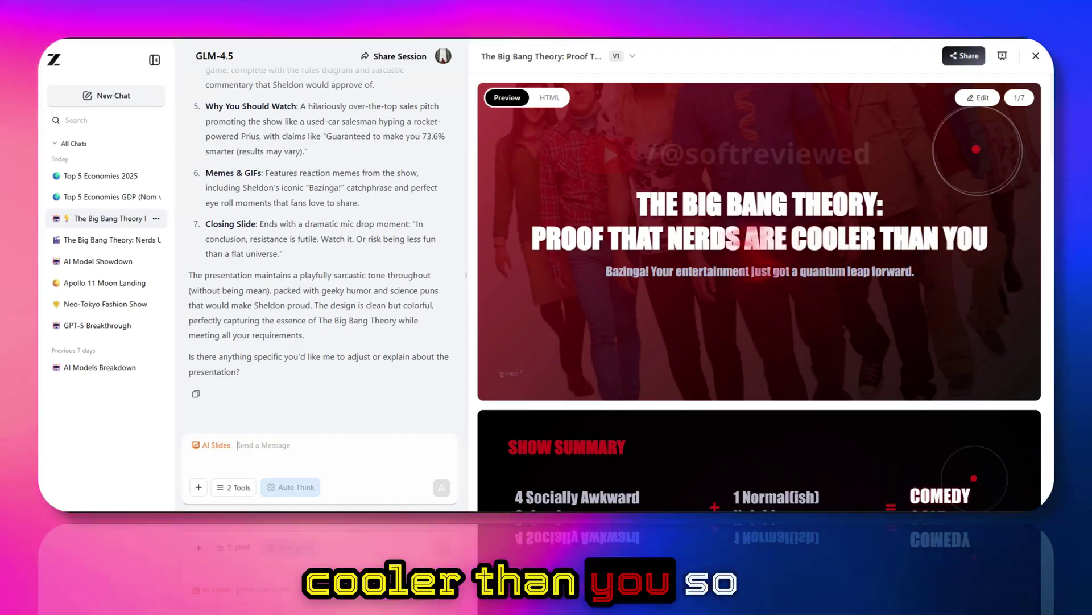
pyautogui.scroll(-5, 739, 273)
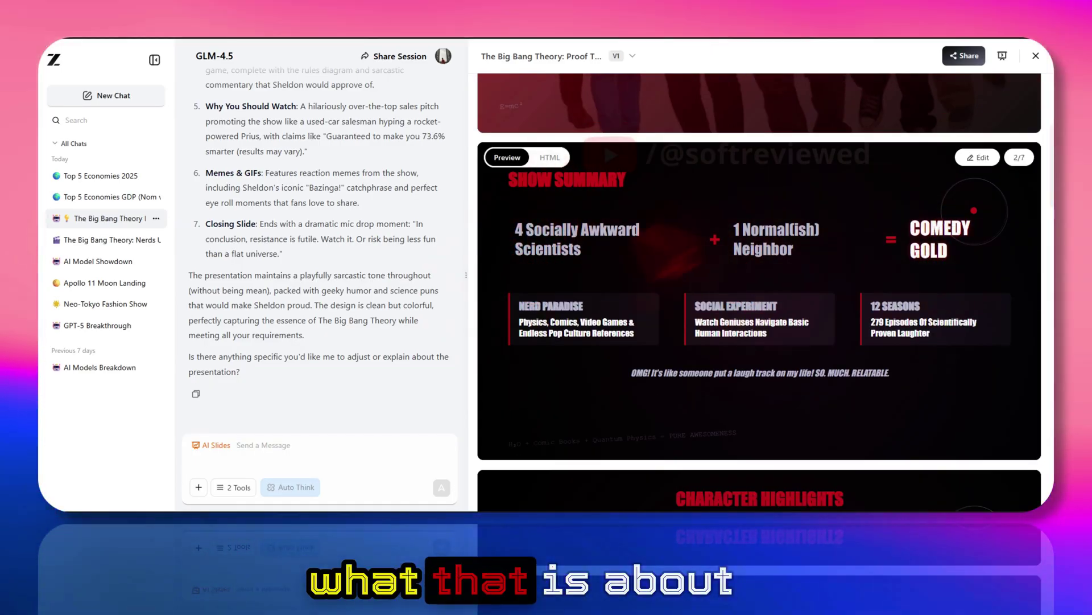
pyautogui.scroll(-7, 750, 285)
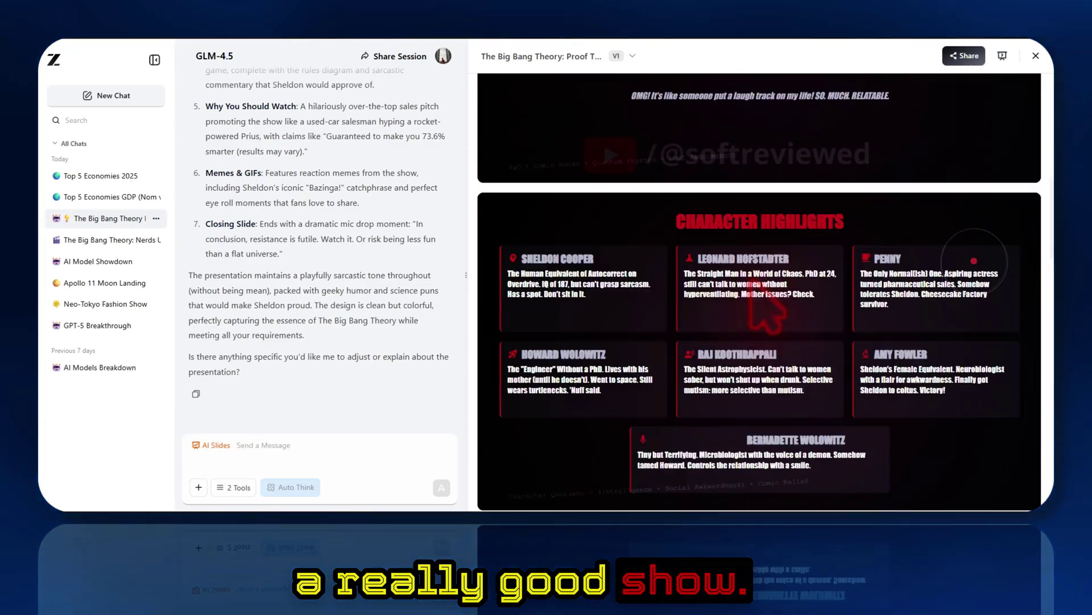
pyautogui.scroll(-6, 759, 273)
pyautogui.scroll(6, 759, 273)
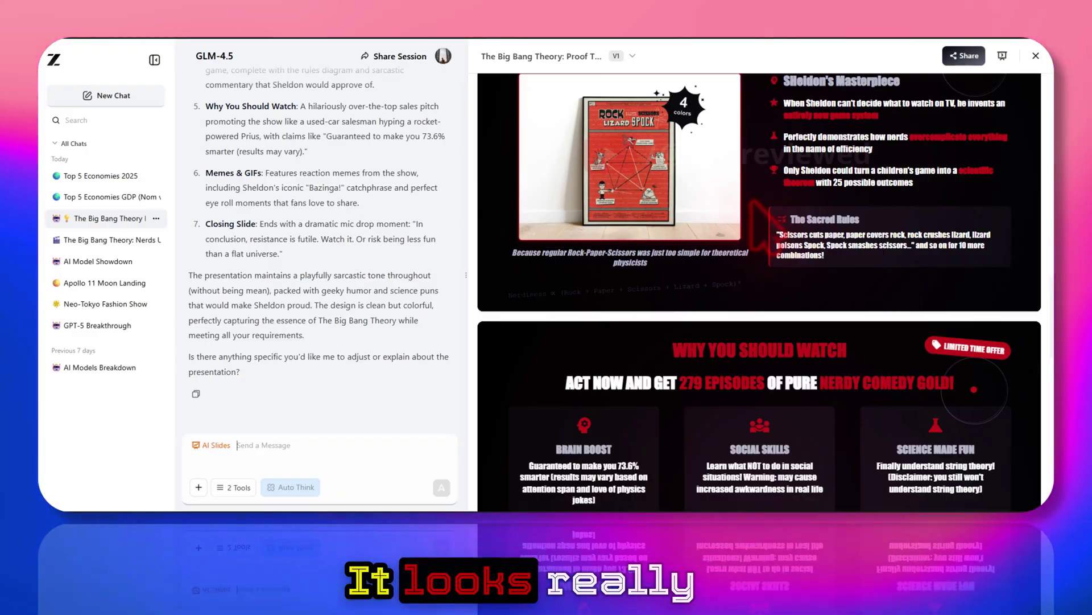
pyautogui.scroll(-5, 759, 285)
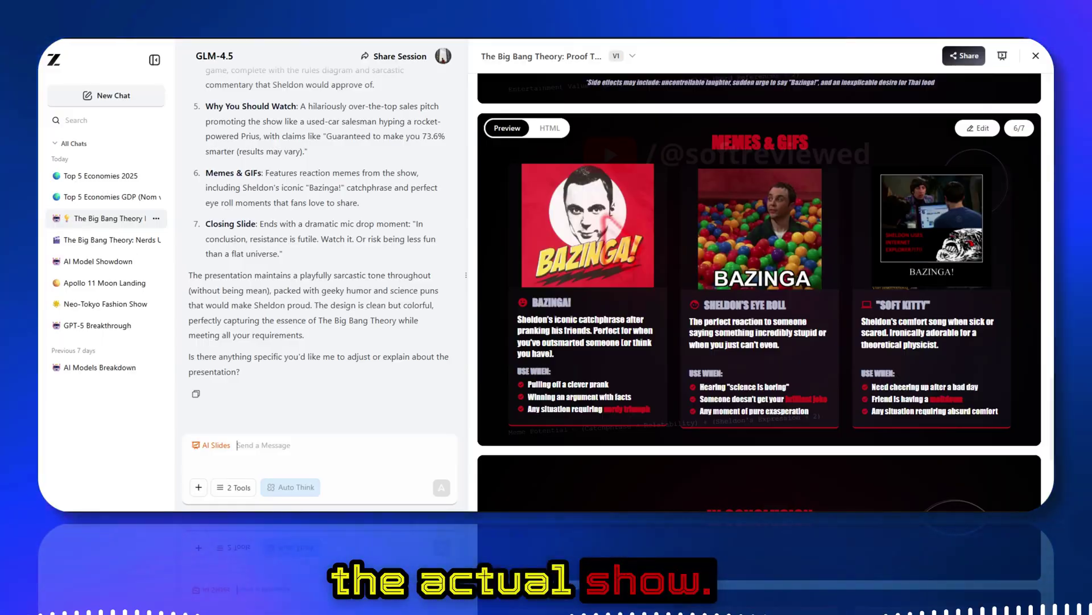
pyautogui.scroll(-5, 606, 219)
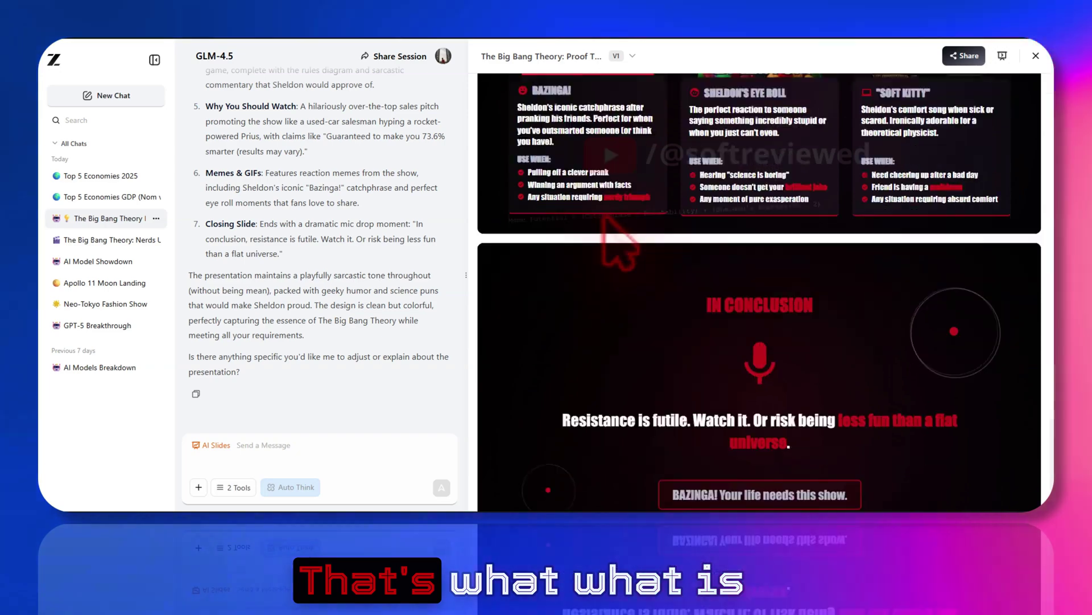
pyautogui.scroll(5, 759, 285)
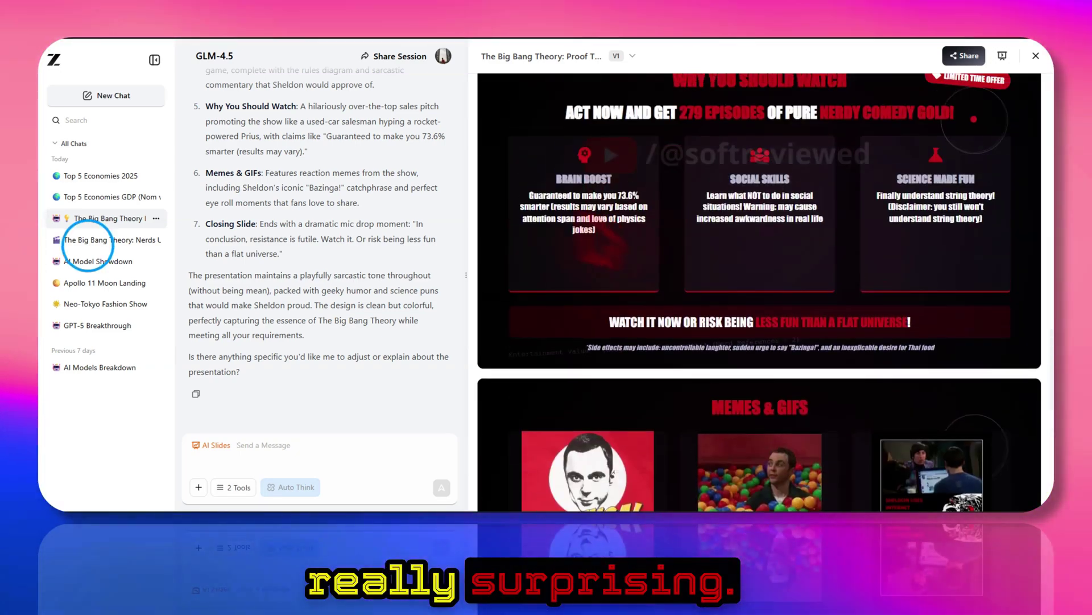
# - Open the other Big Bang Theory chat and review its slides down to the closing Bazinga slide 7/7 and back
pyautogui.click(86, 242)
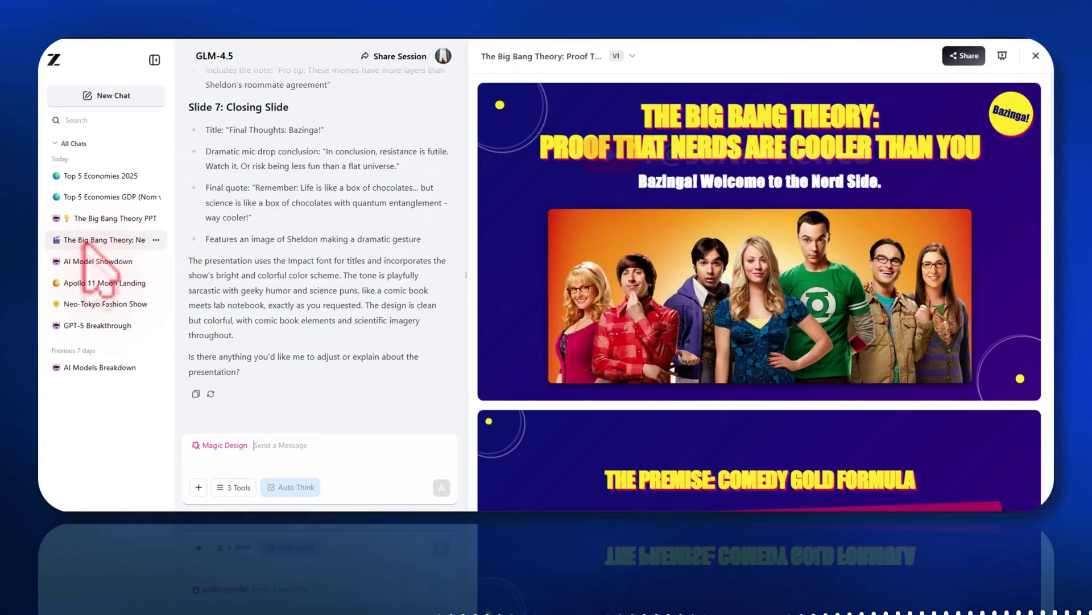
pyautogui.moveTo(736, 93)
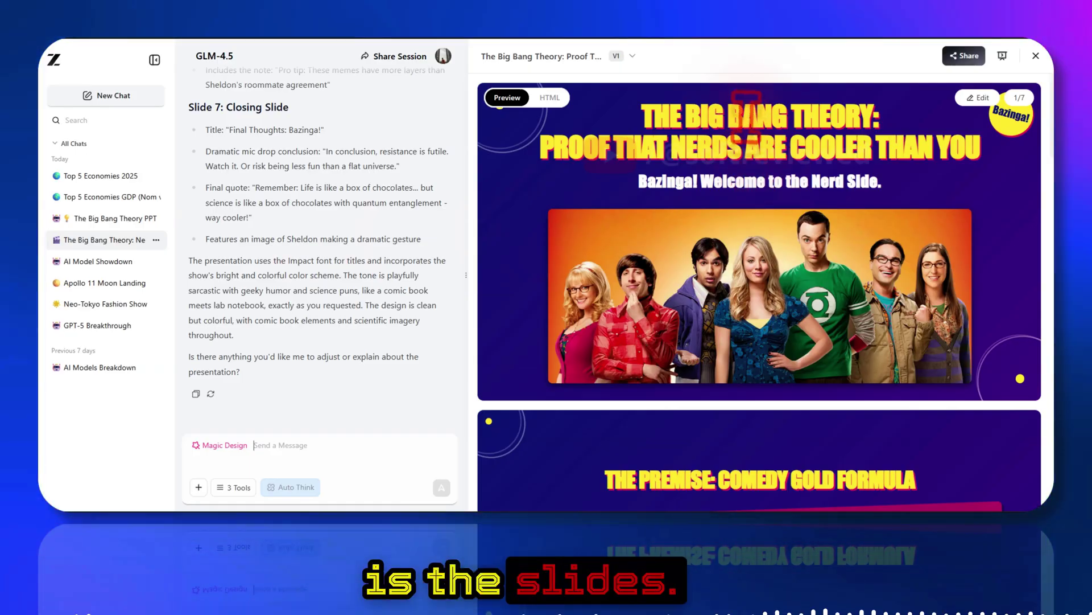
pyautogui.scroll(-4, 760, 284)
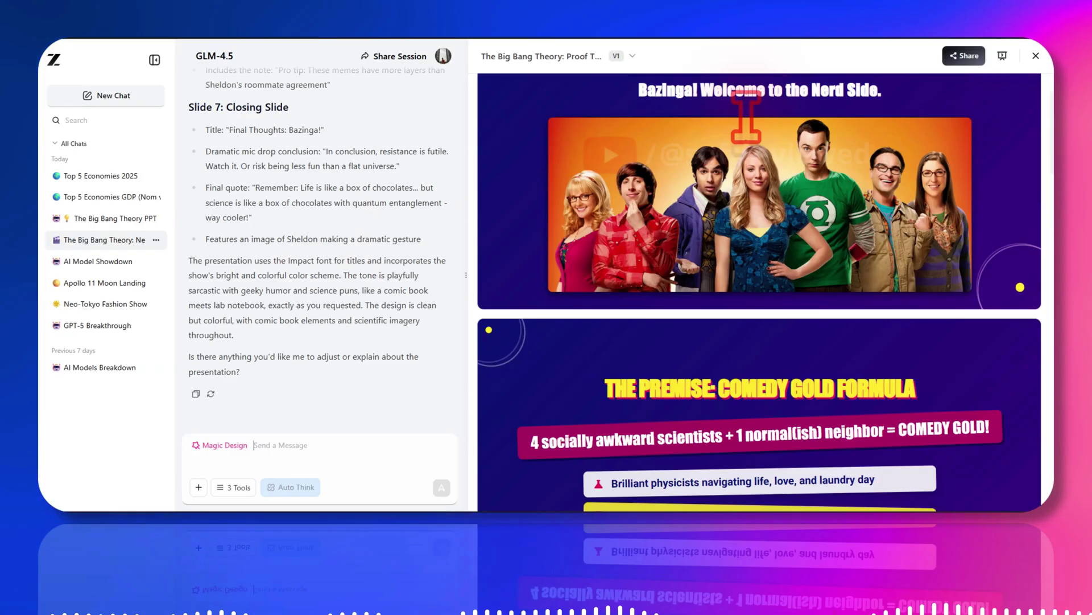
pyautogui.scroll(3, 760, 285)
pyautogui.scroll(-5, 750, 122)
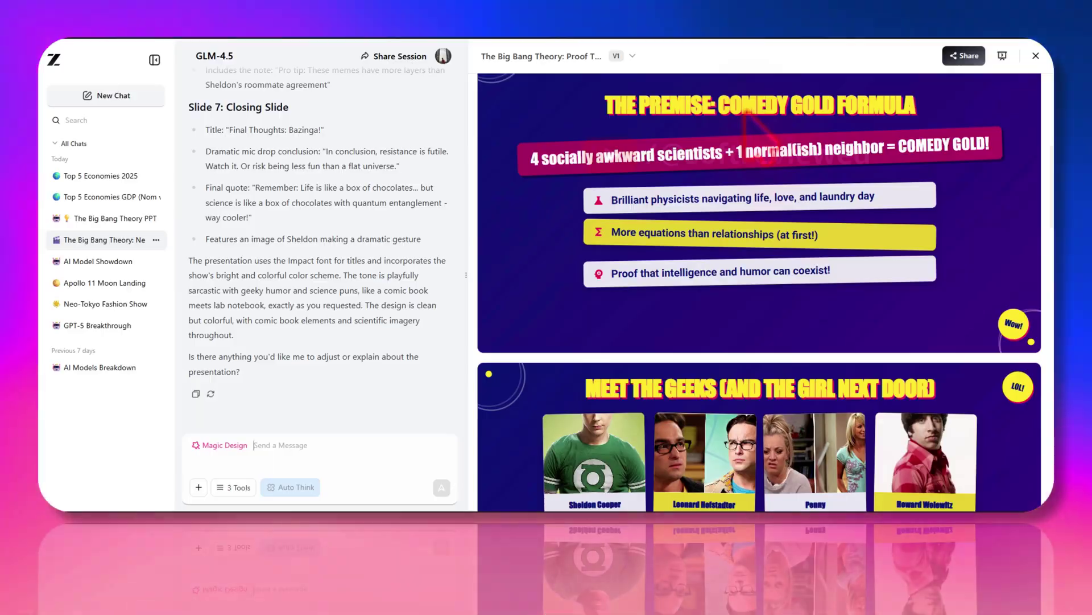
pyautogui.scroll(-7, 760, 284)
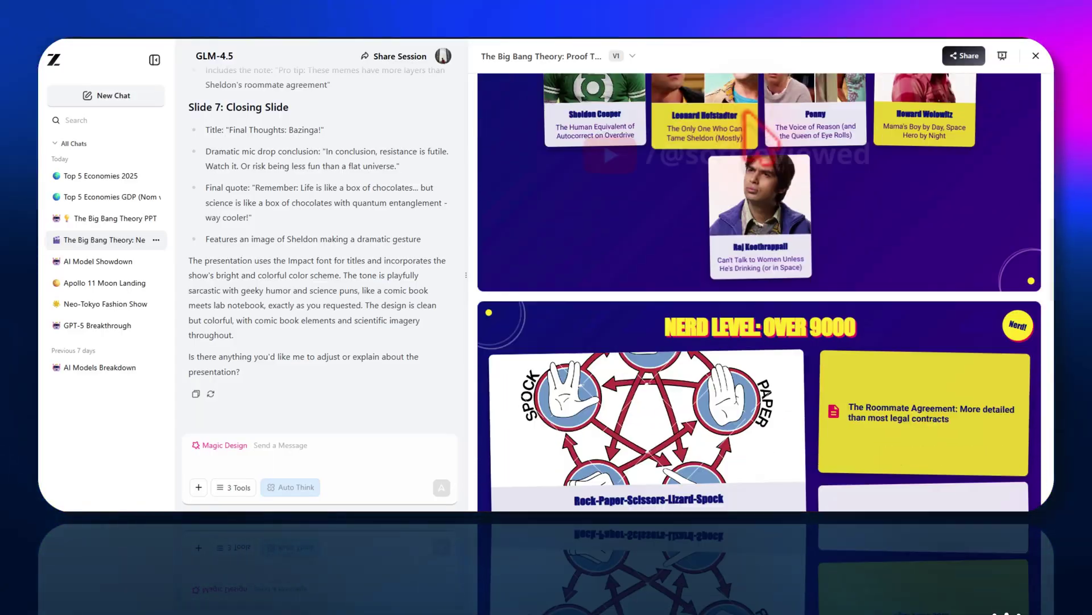
pyautogui.scroll(-10, 754, 137)
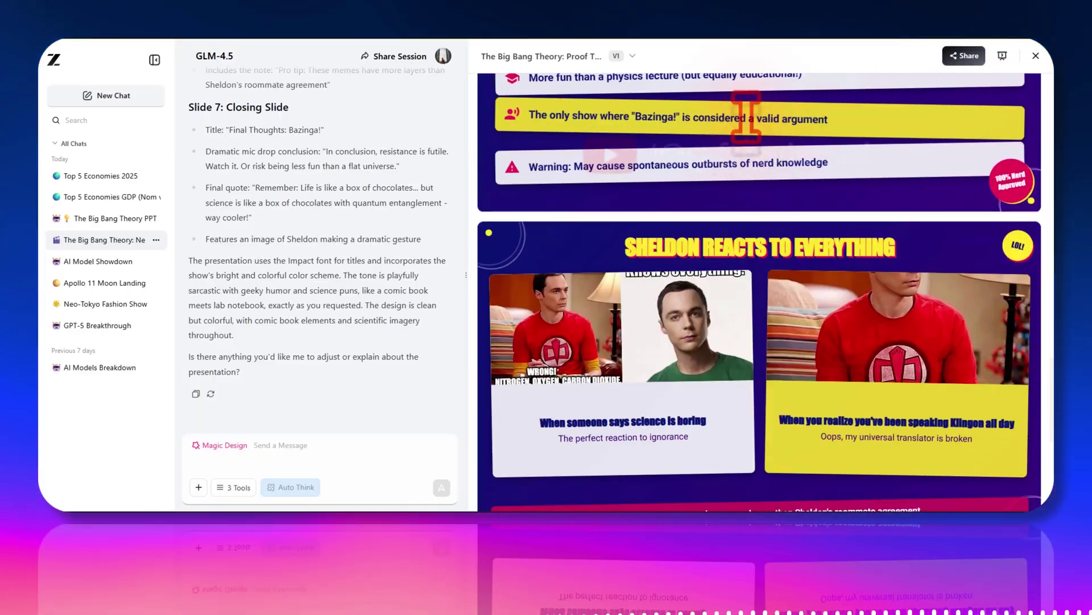
pyautogui.scroll(-5, 746, 117)
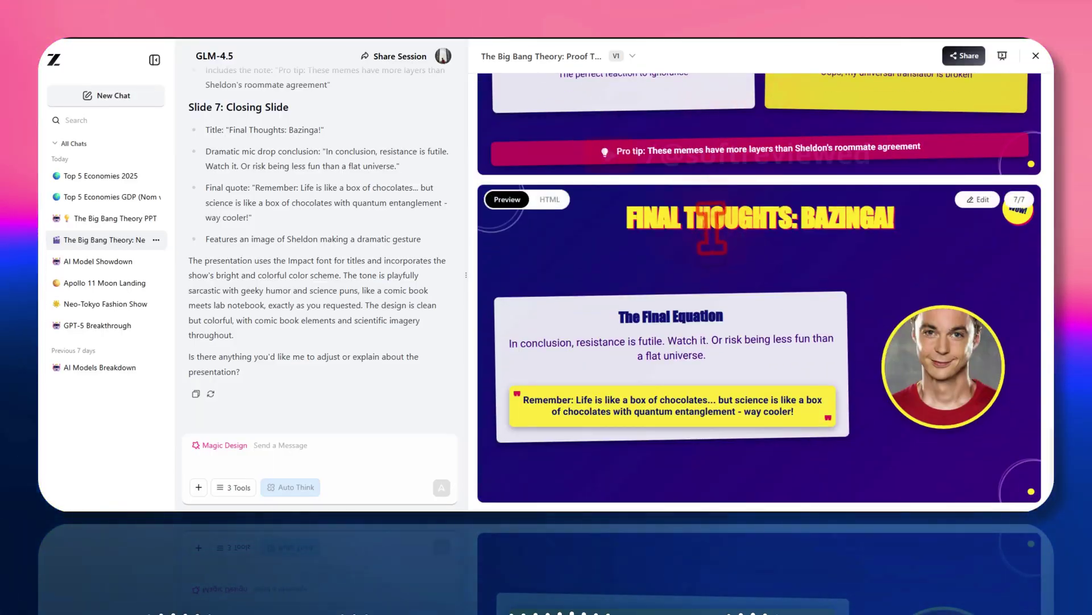
pyautogui.scroll(10, 714, 239)
pyautogui.scroll(15, 726, 250)
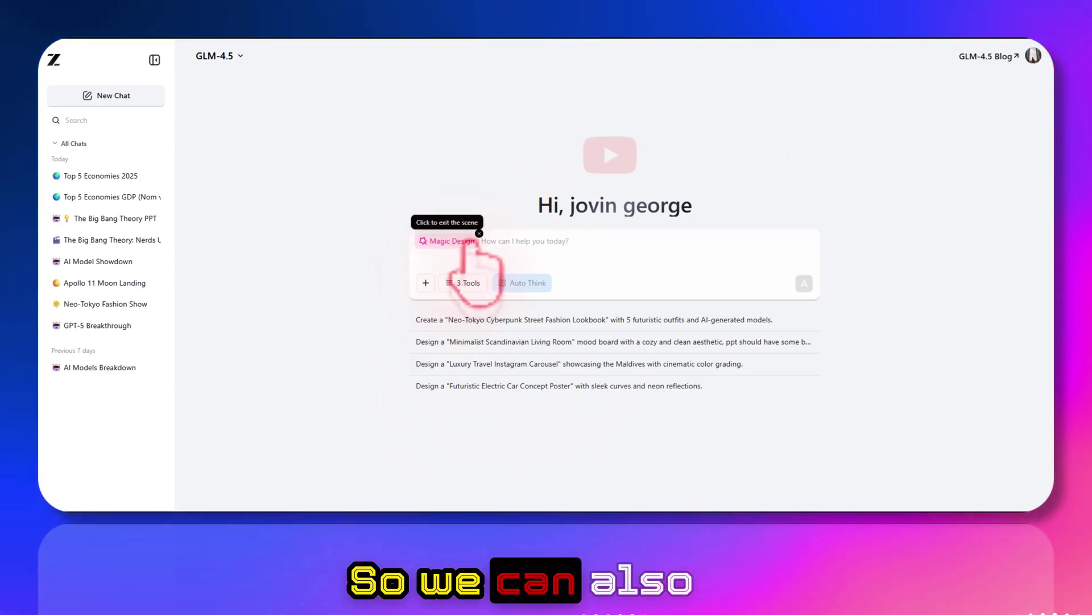
# - Start from a suggested design prompt and review the conversation through its latest reply
pyautogui.click(459, 353)
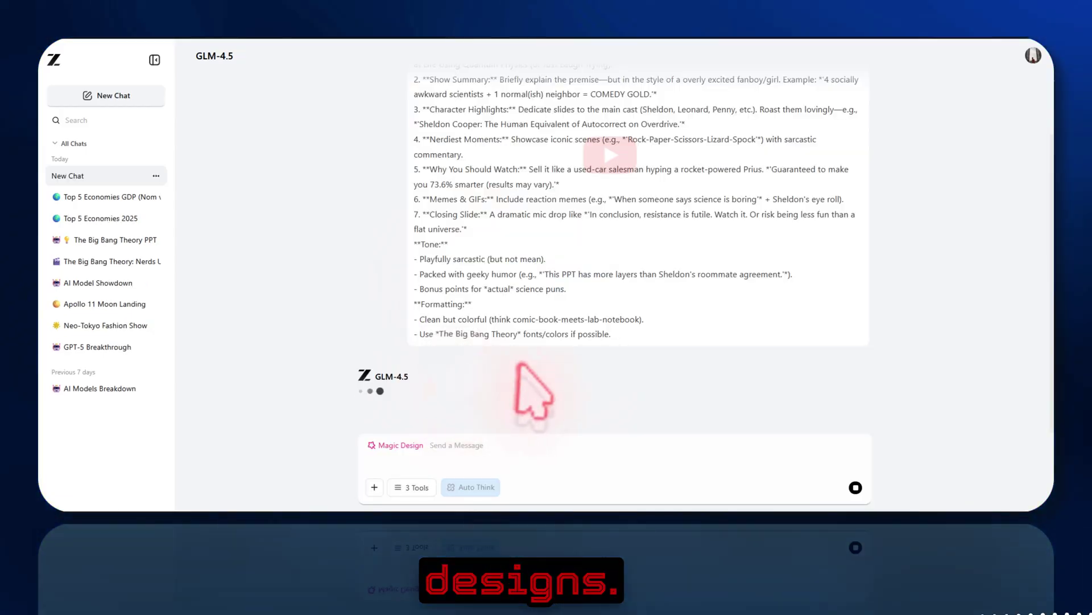
pyautogui.scroll(3, 552, 330)
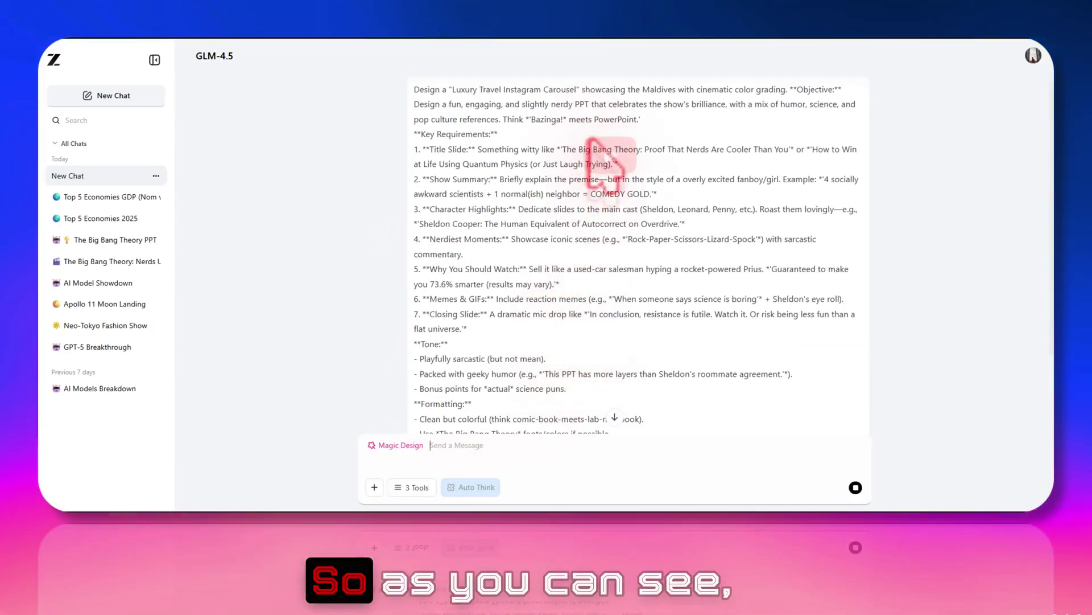
pyautogui.click(615, 417)
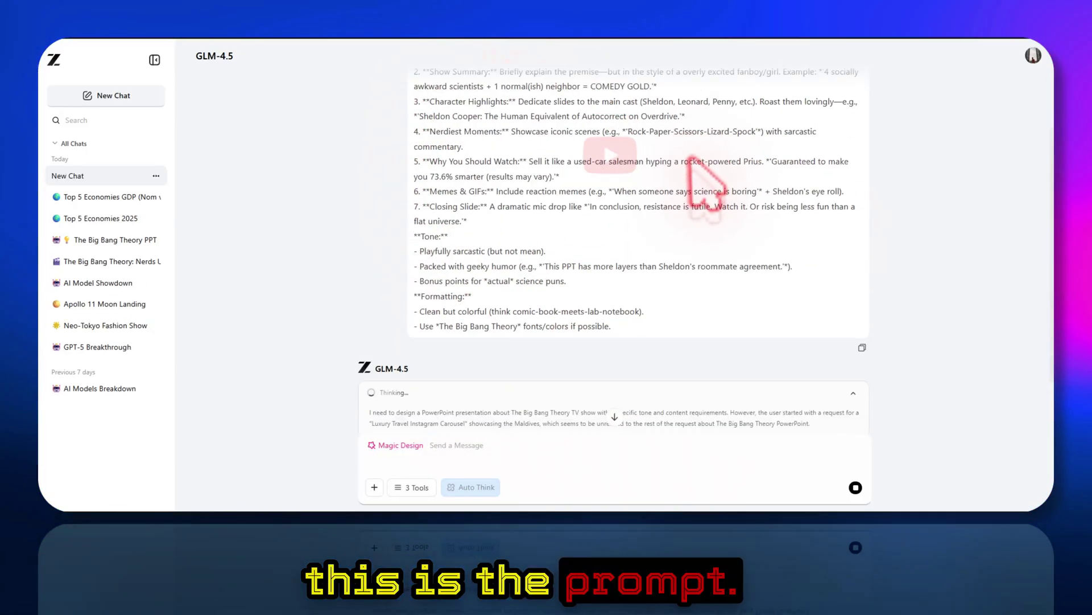
pyautogui.scroll(5, 690, 162)
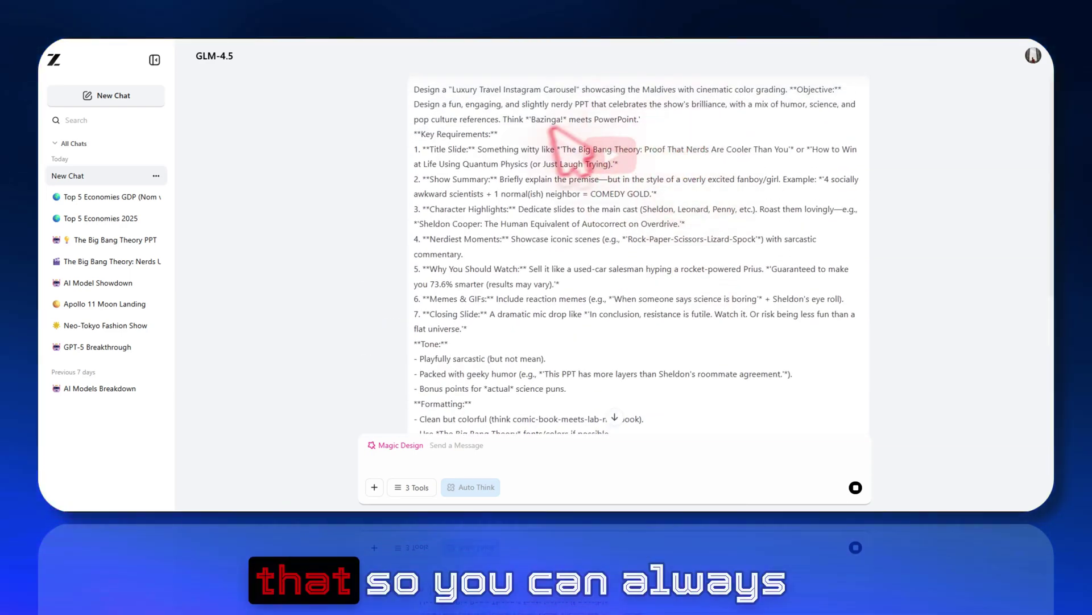
pyautogui.scroll(5, 734, 284)
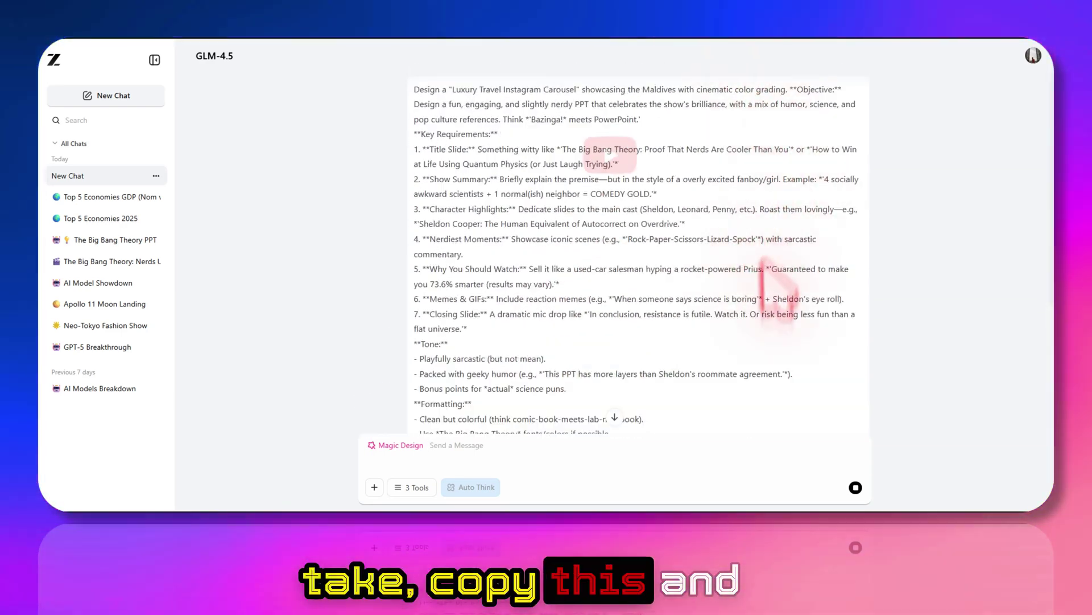
pyautogui.scroll(-3, 774, 307)
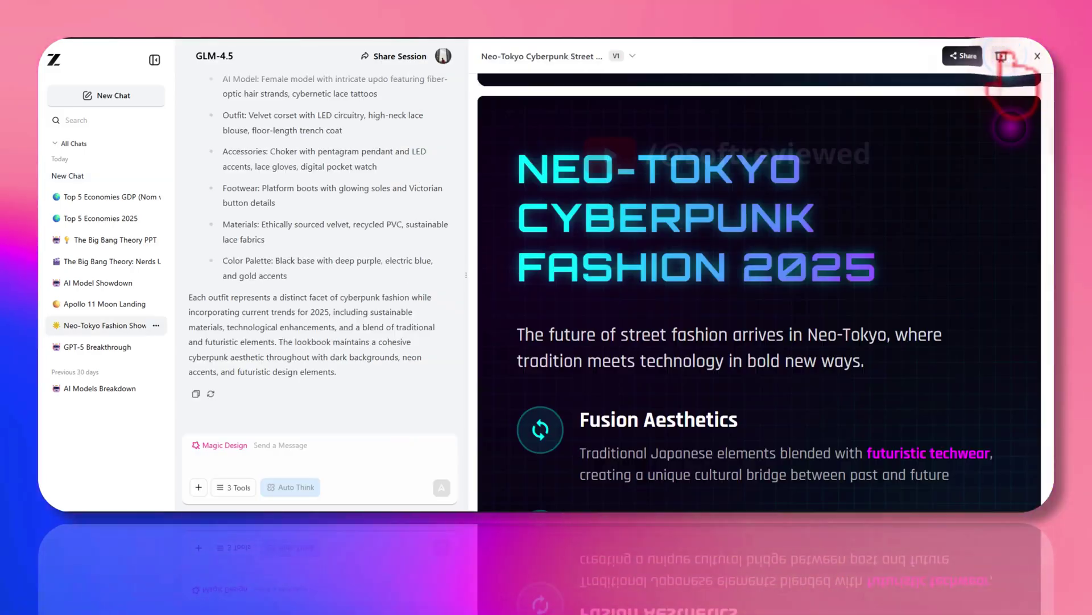
# - Present the Neo-Tokyo lookbook, page through slides 2–7, then return to Tactical Punk Cybernetic at 6/7
pyautogui.click(1003, 53)
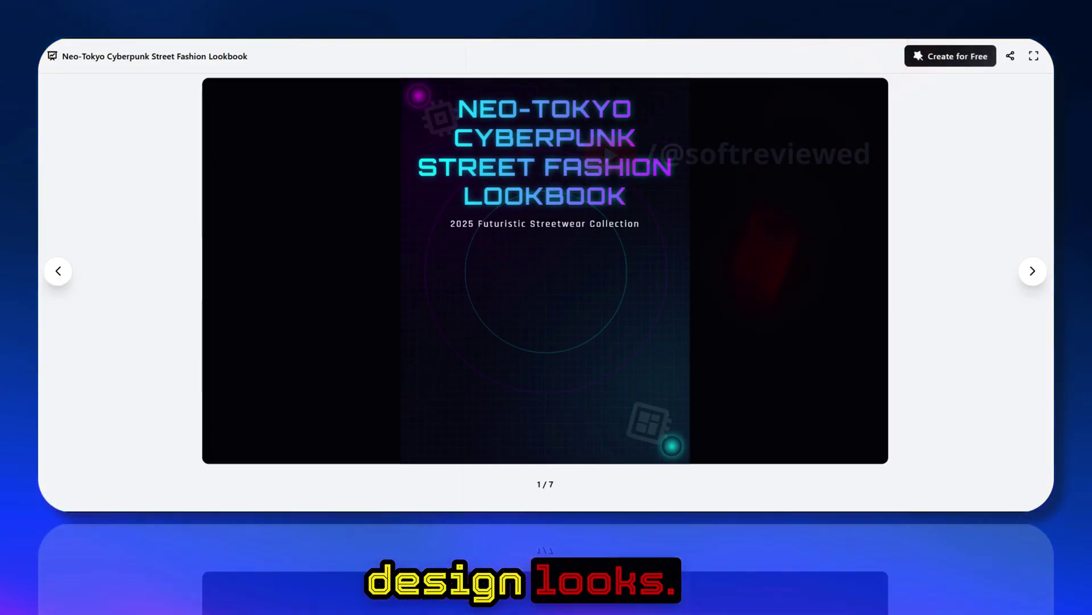
pyautogui.click(1033, 270)
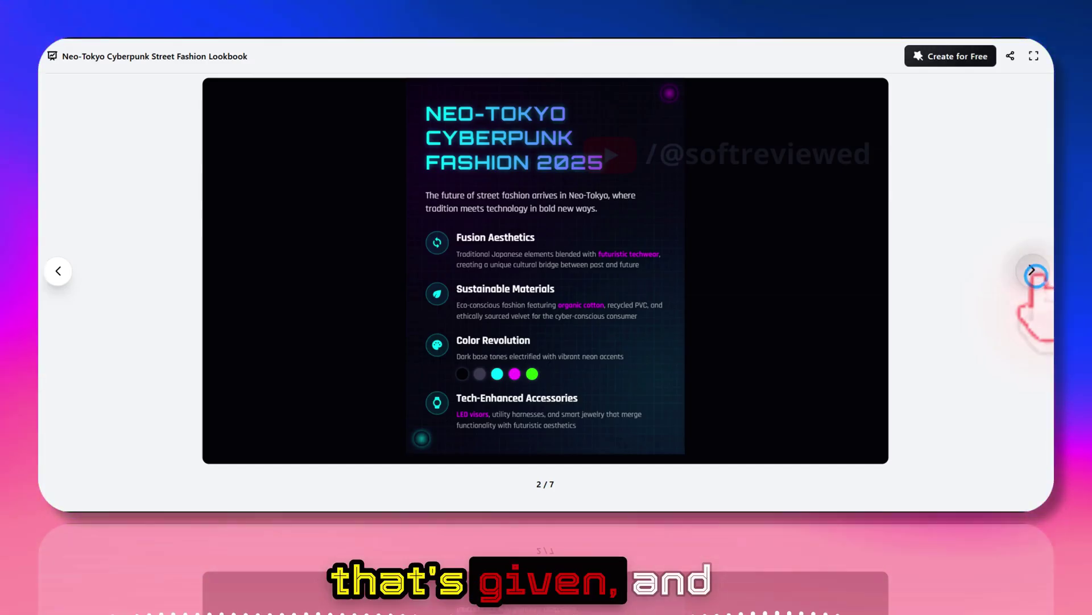
pyautogui.click(1032, 271)
pyautogui.click(1032, 271)
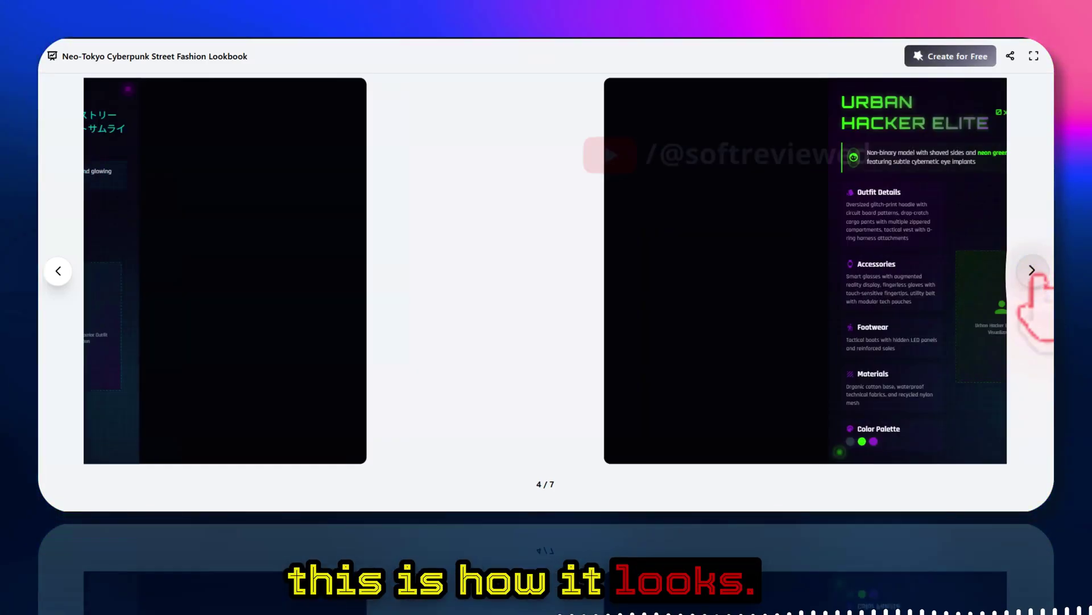
pyautogui.click(1032, 271)
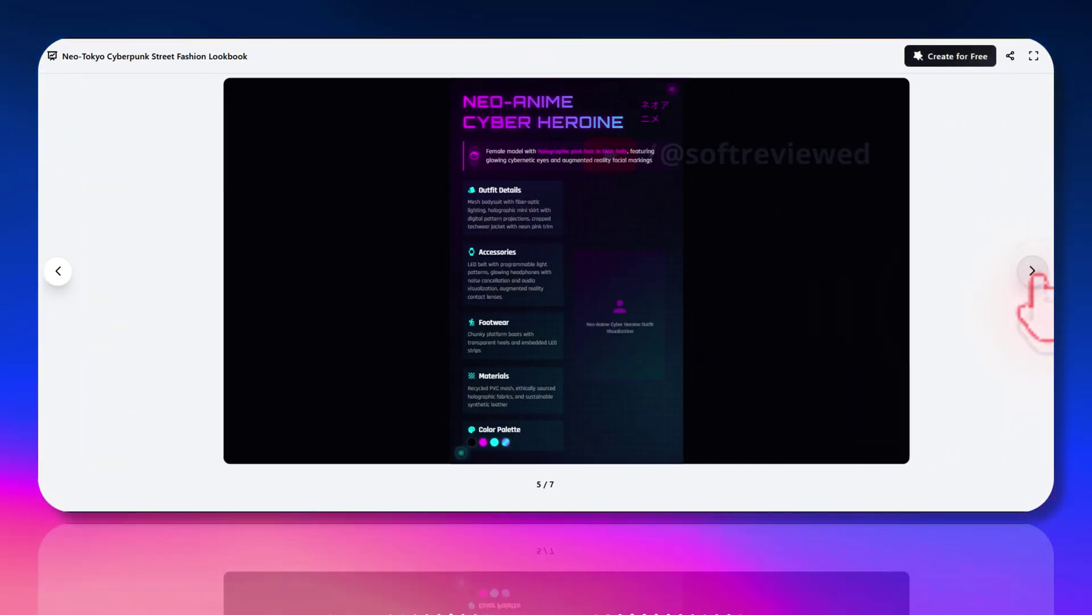
pyautogui.click(1032, 271)
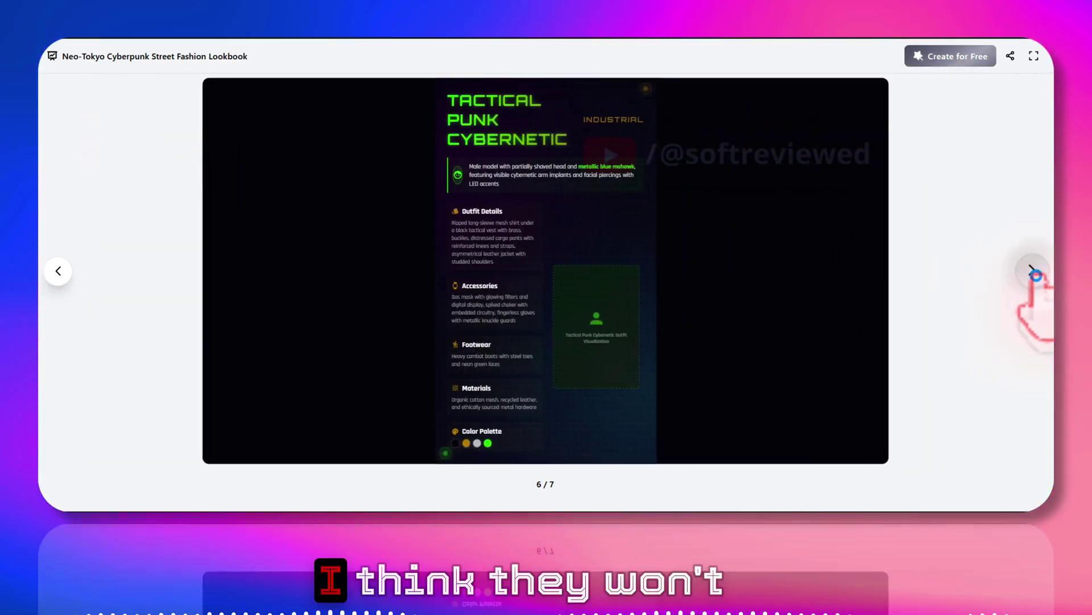
pyautogui.click(1031, 271)
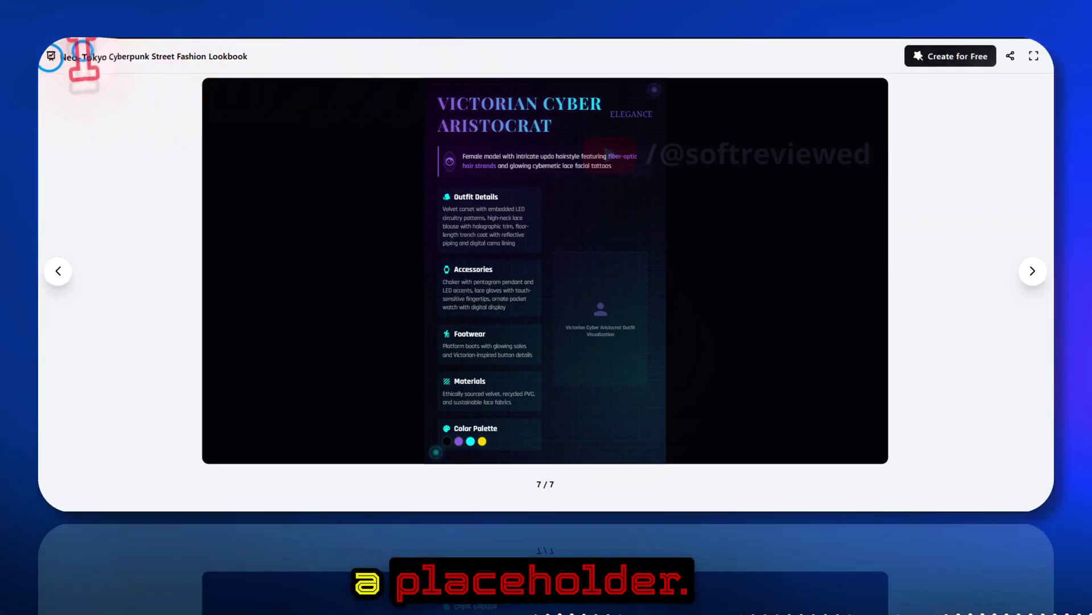
pyautogui.press('Left')
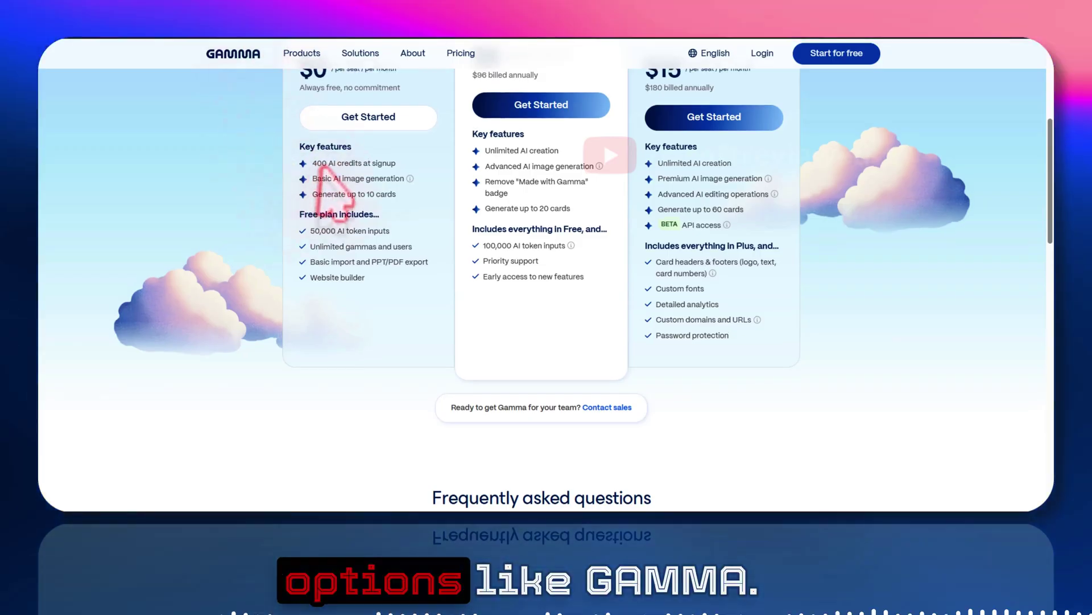
# - Review the Gamma pricing plans, then search the web for z.ai
pyautogui.scroll(4, 317, 98)
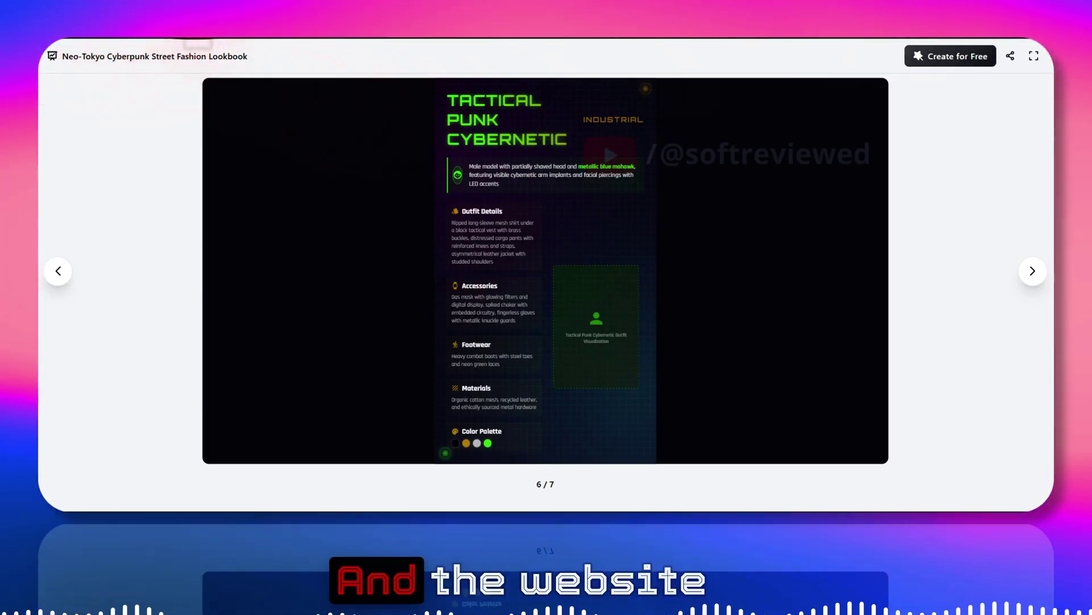
pyautogui.press('Return')
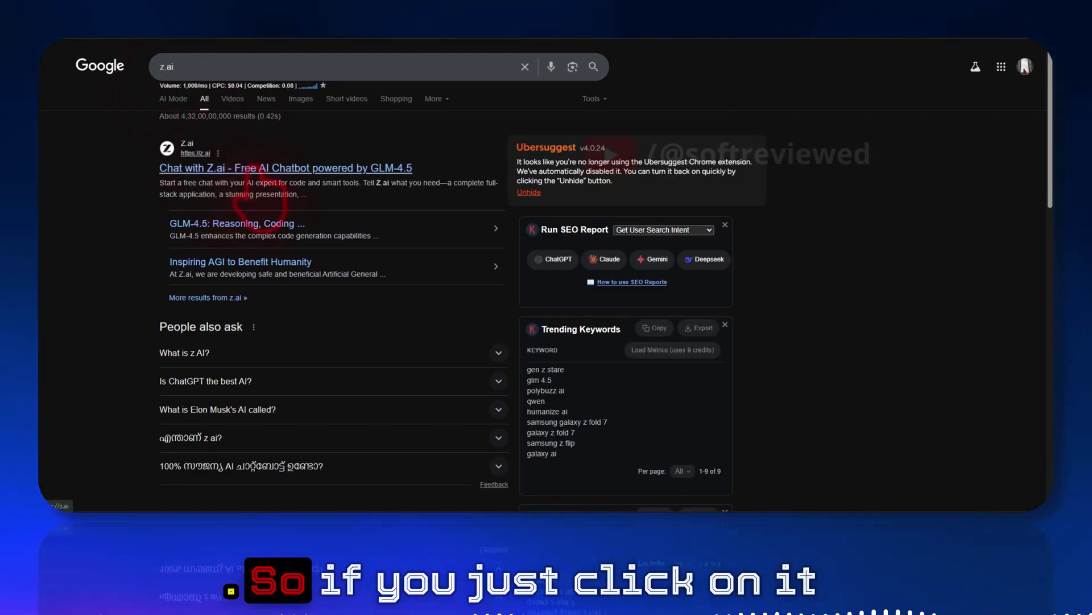
# - Open the 'Chat with Z.ai - Free AI Chatbot powered by GLM-4.5' search result
pyautogui.click(253, 168)
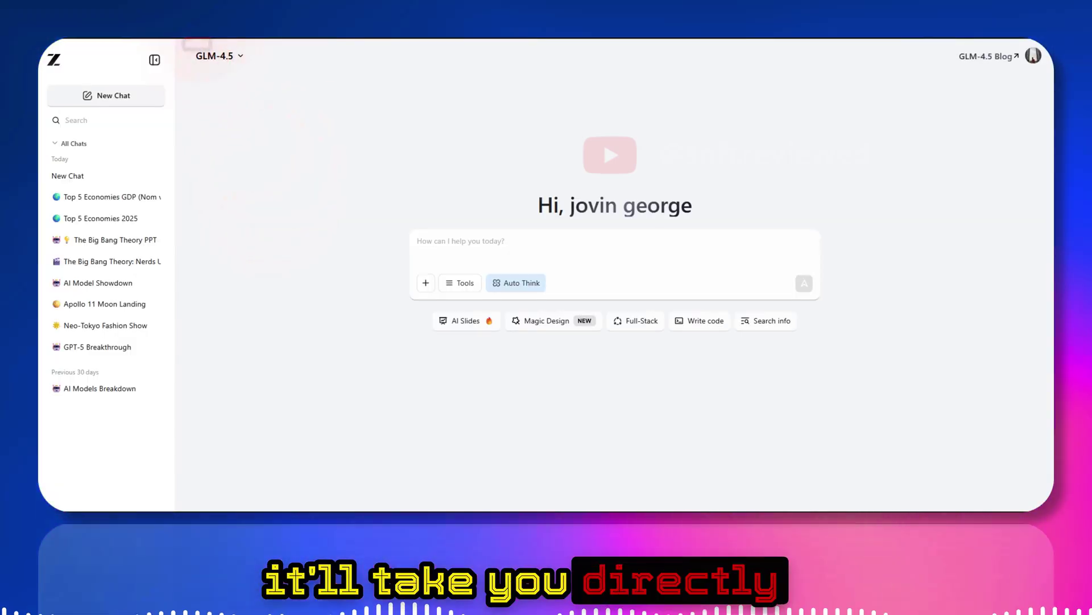